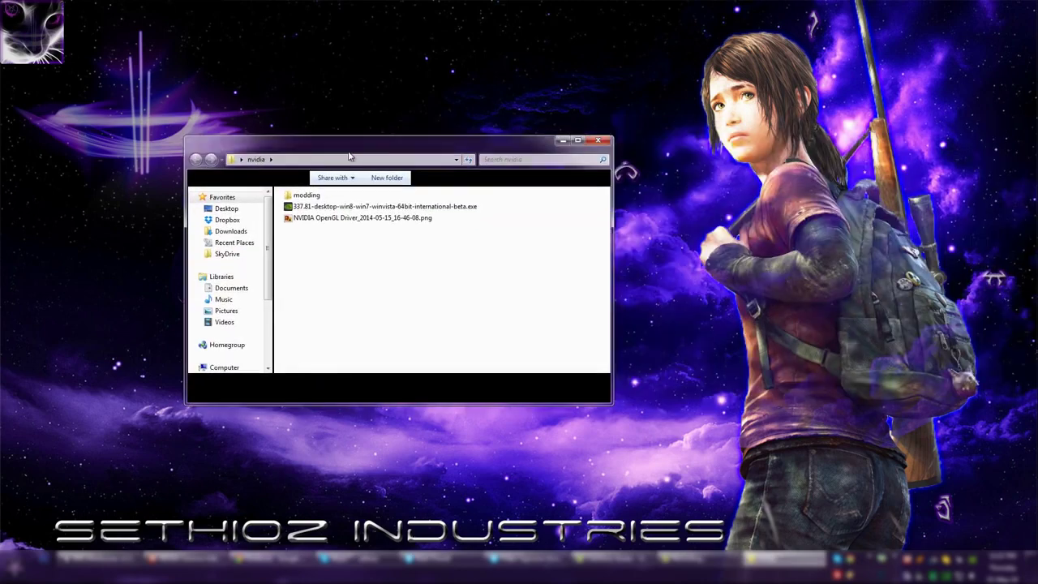
- Search for 'event' and launch Event Viewer
left_click(17, 570)
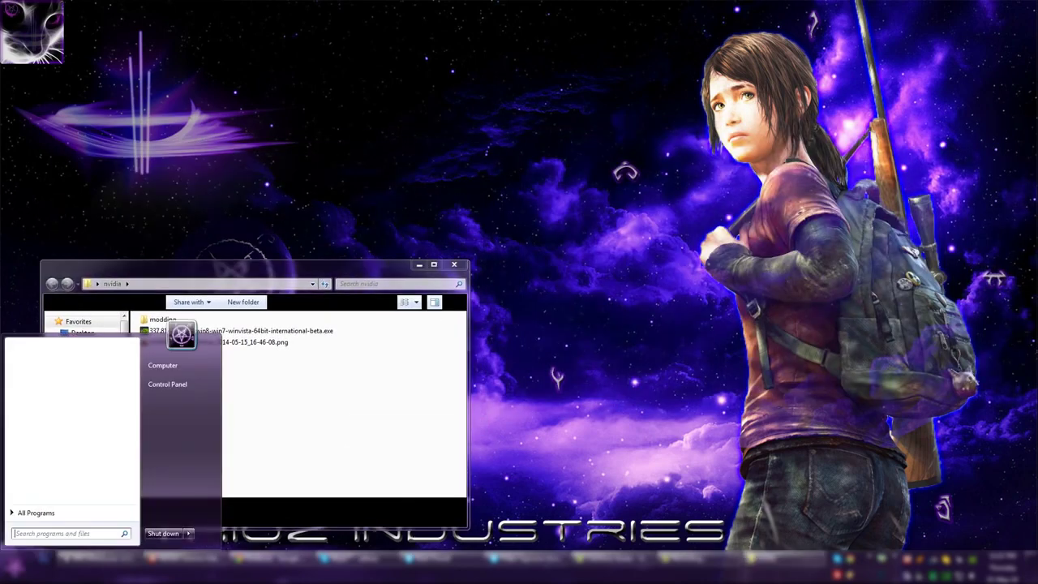
type("event")
key("Return")
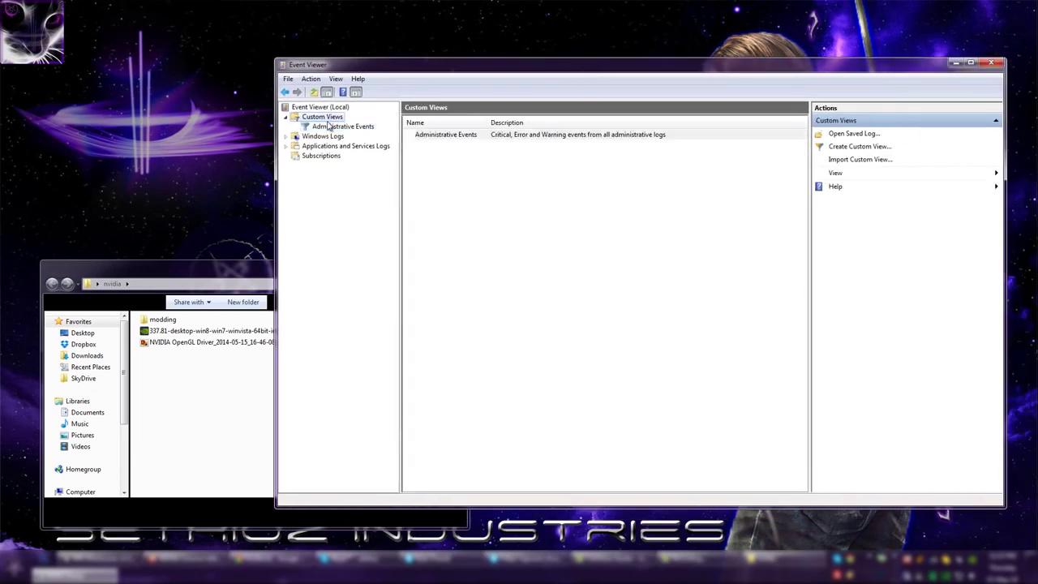
- Sort Administrative Events by source and select the Display 4101 nvlddmkm warning
left_click(329, 127)
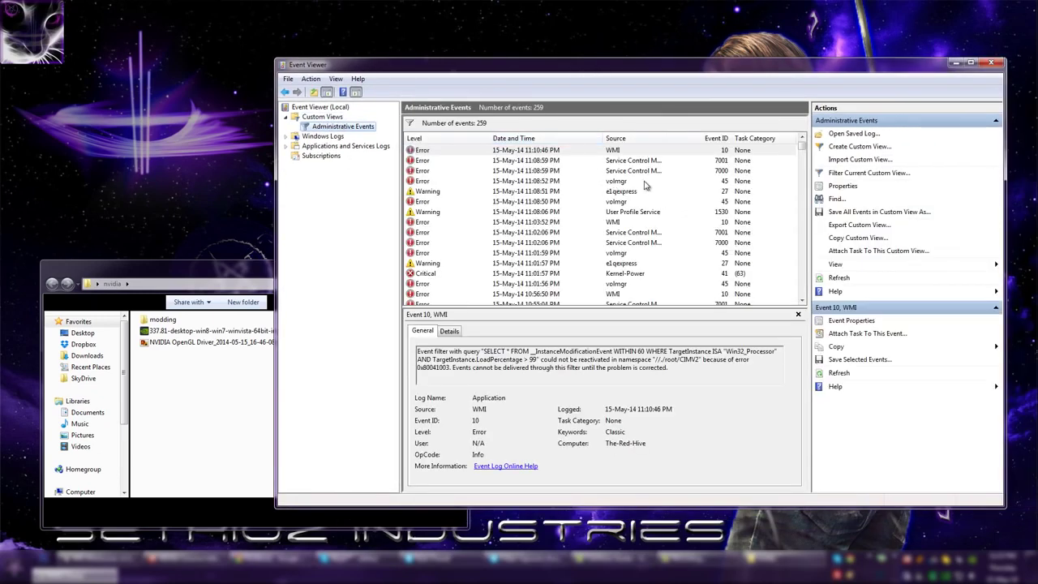
left_click(638, 283)
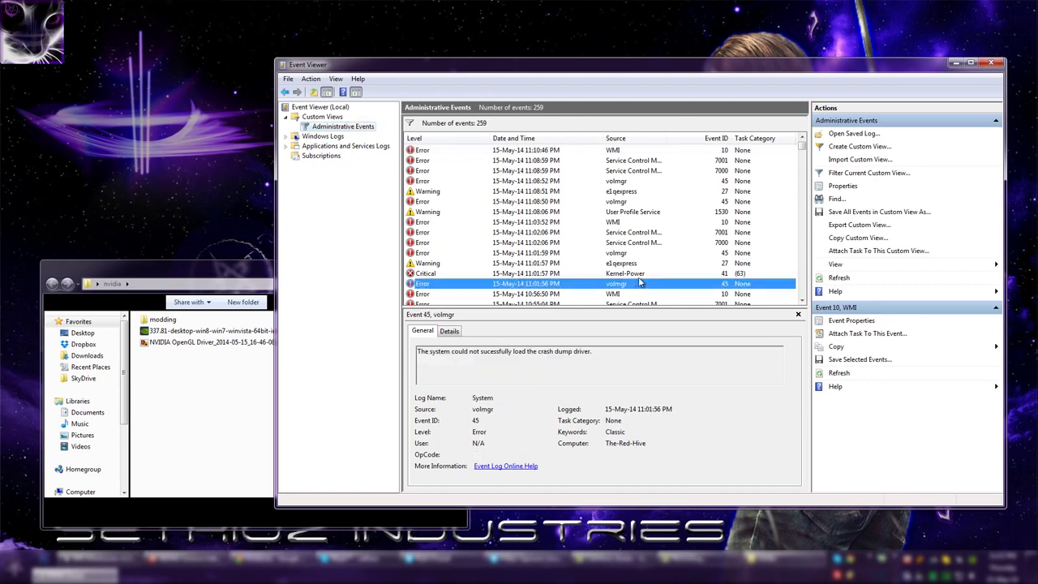
scroll(644, 267, "down", 4)
left_click(614, 139)
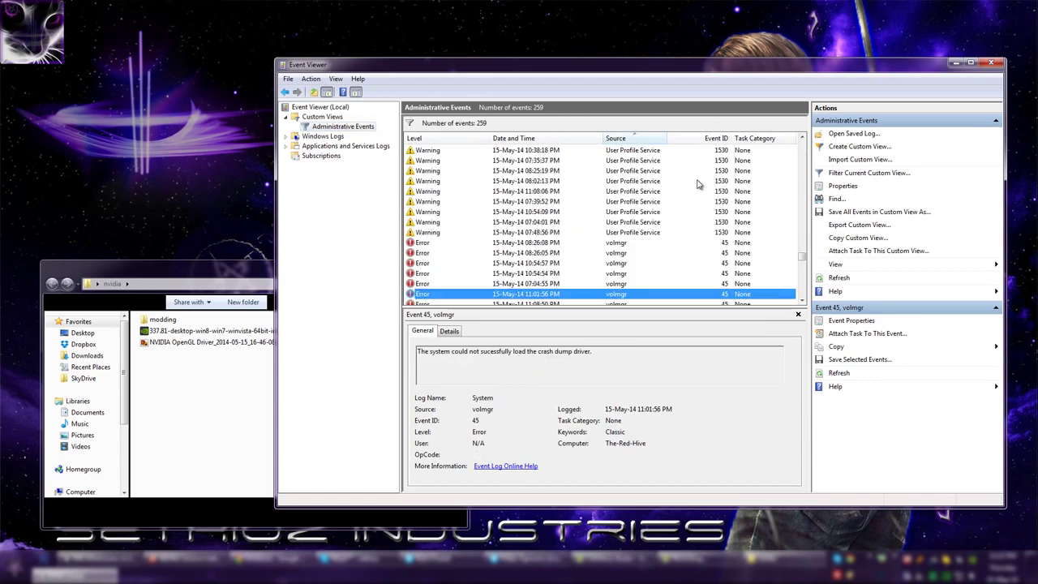
scroll(688, 200, "up", 20)
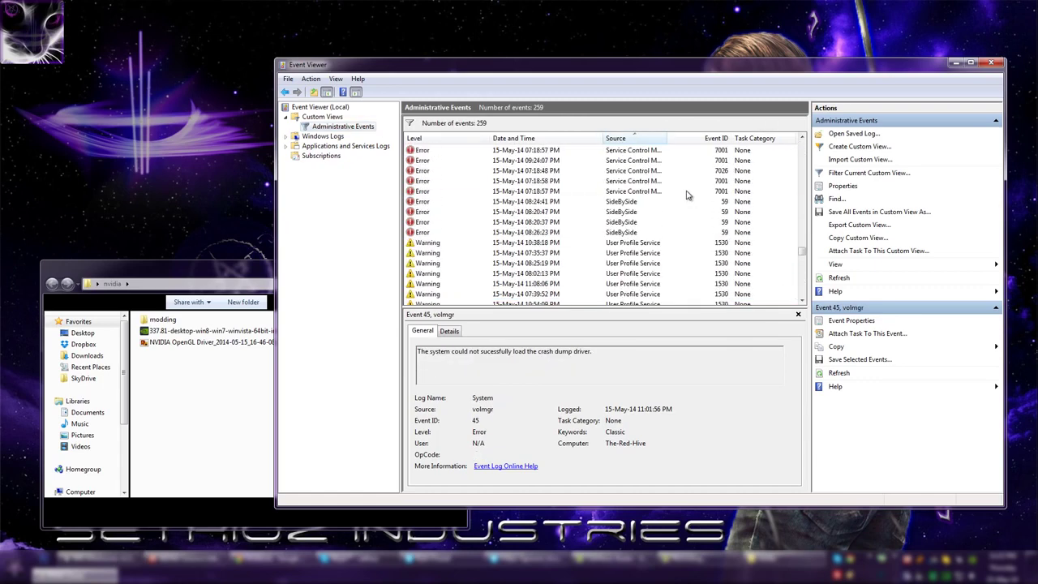
scroll(688, 197, "up", 8)
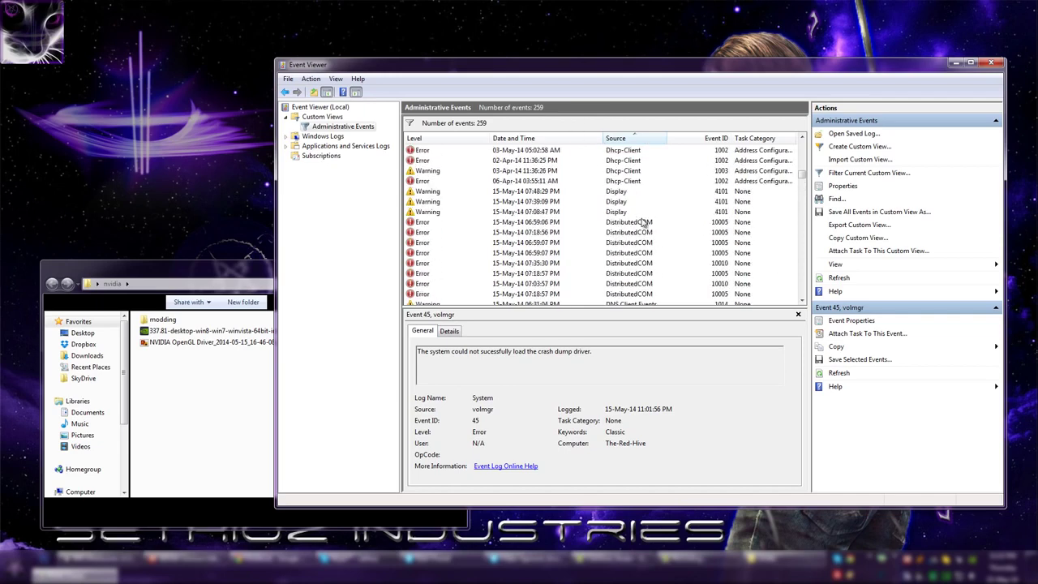
left_click(632, 193)
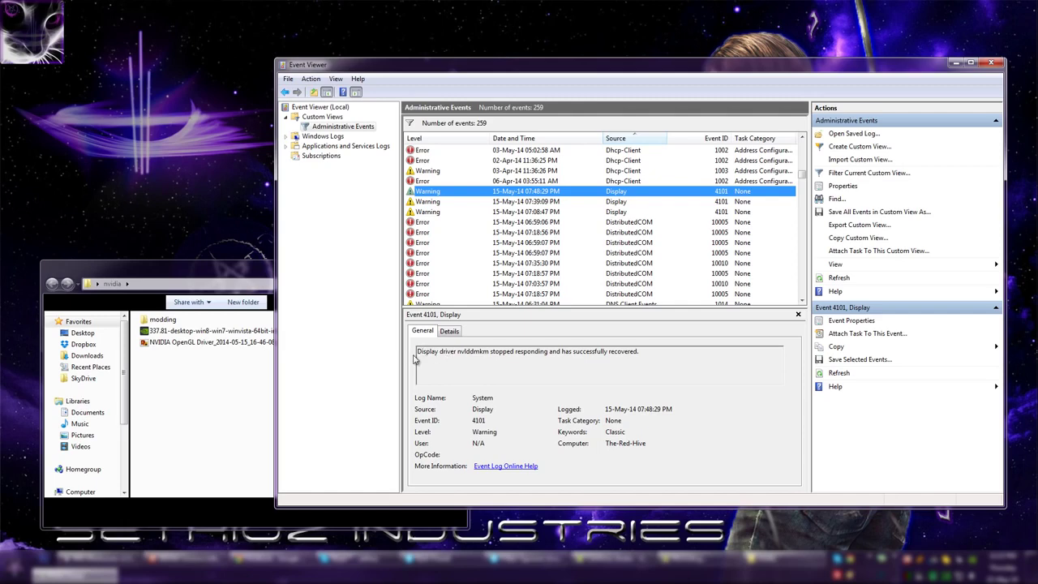
- Move the Event Viewer window up and right, then bring the nvidia folder window in front
left_click_drag(417, 353, 579, 403)
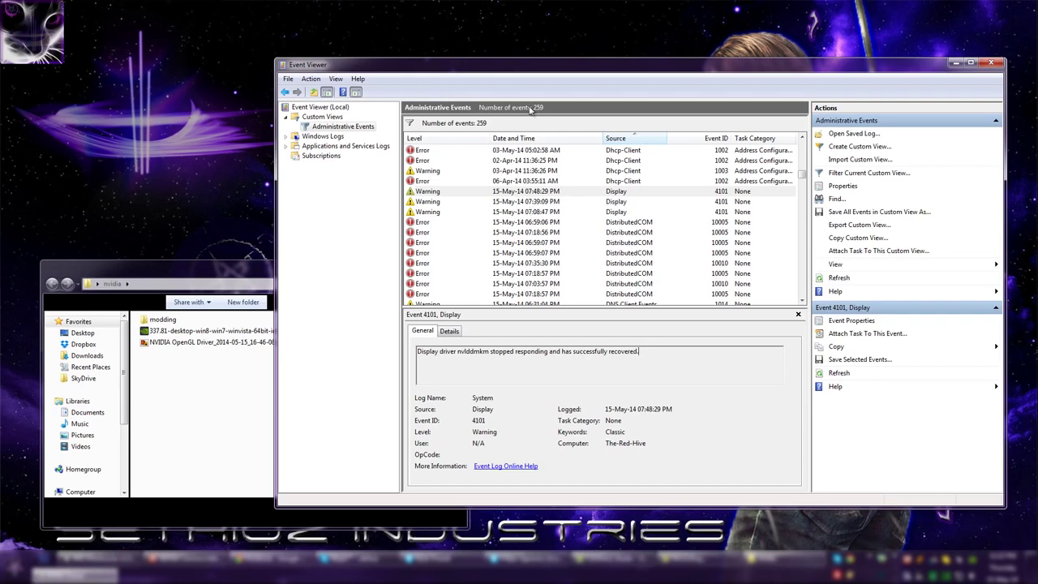
mouse_move(585, 74)
left_mouse_down()
mouse_move(521, 71)
mouse_move(578, 74)
left_mouse_up()
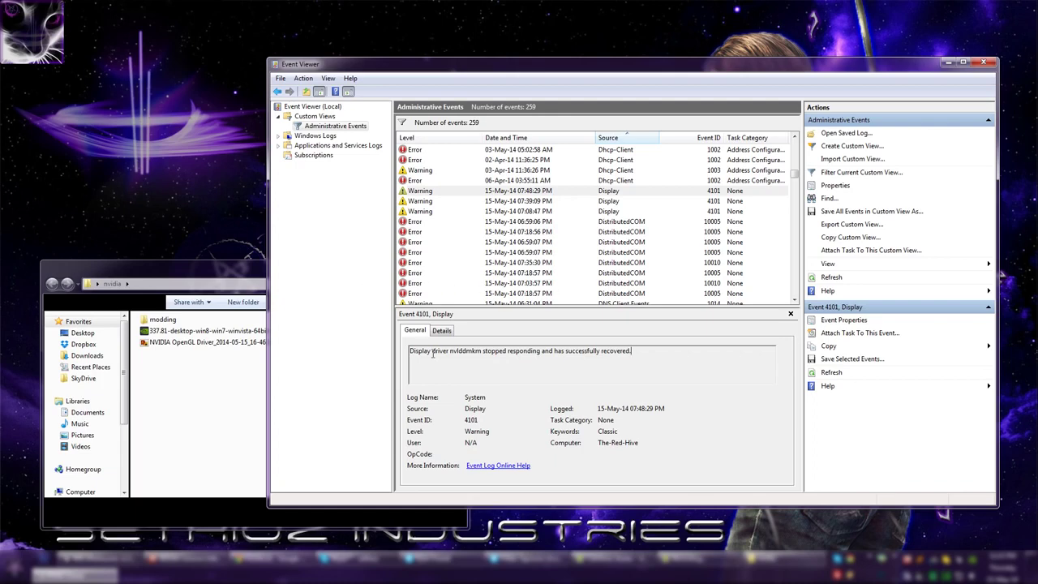
left_click_drag(424, 348, 668, 349)
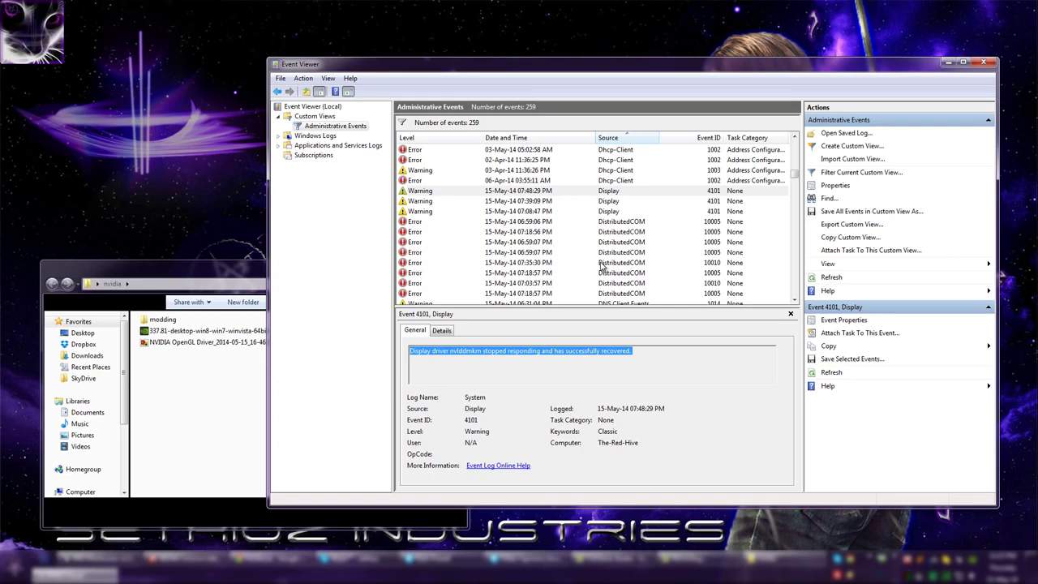
left_click(716, 361)
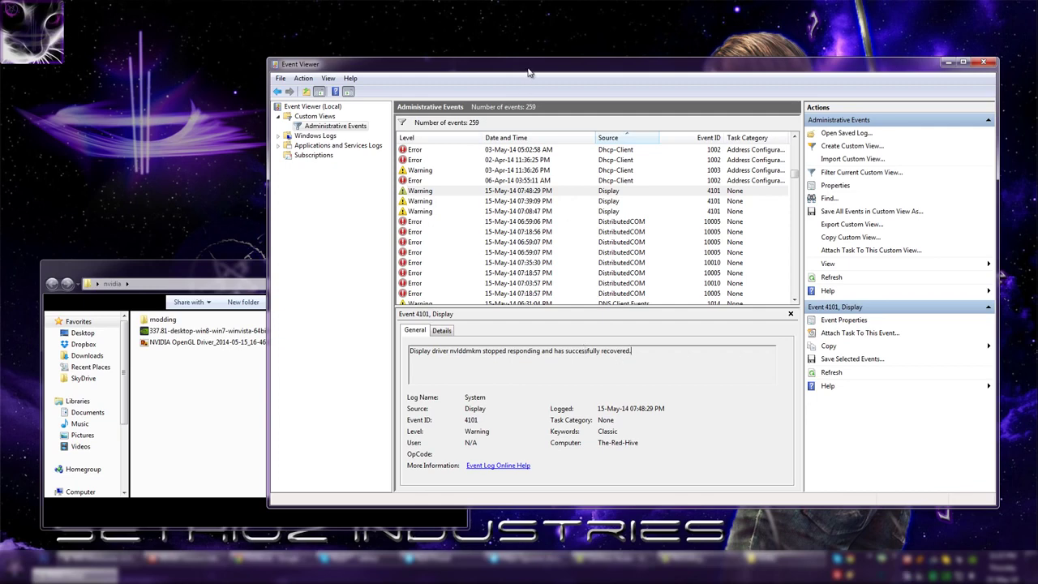
left_click_drag(529, 66, 564, 13)
left_click(266, 402)
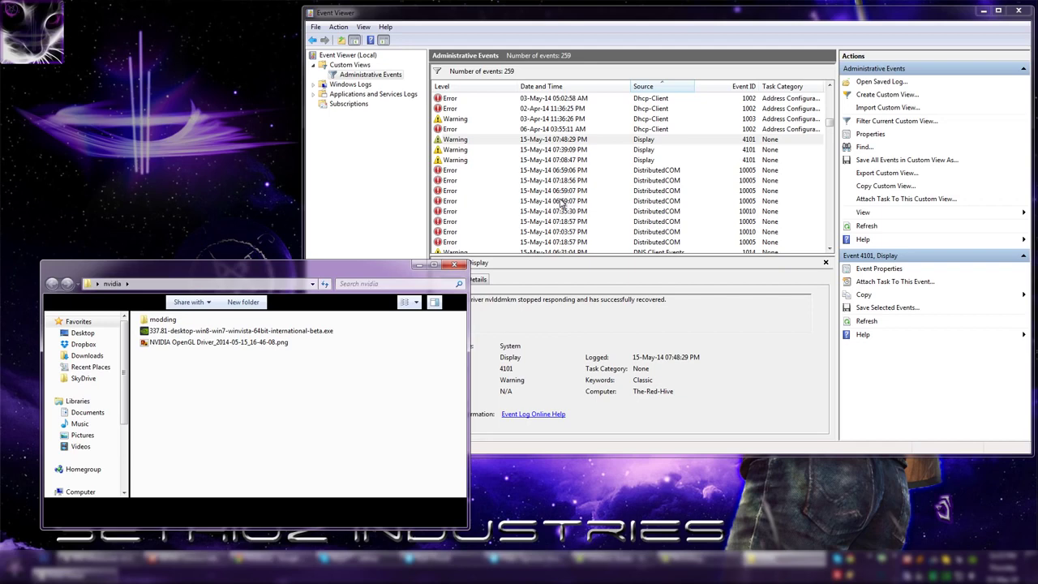
key("super")
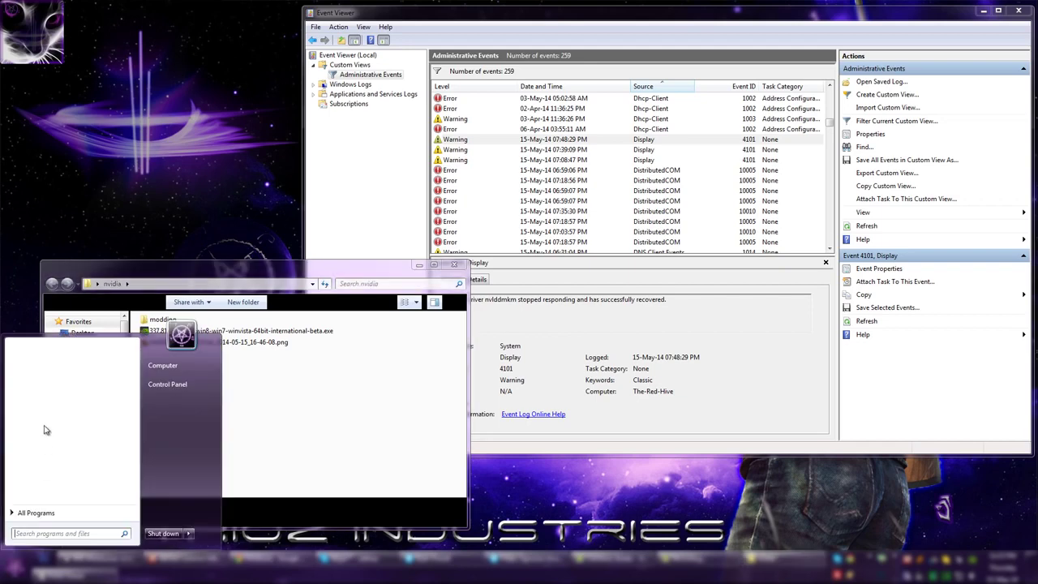
left_click(162, 383)
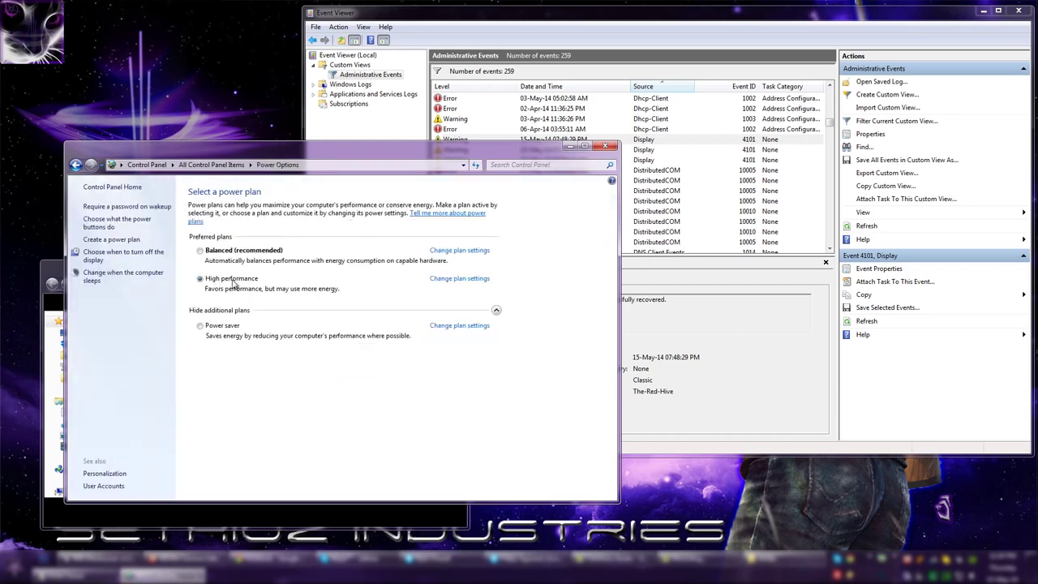
left_click(450, 280)
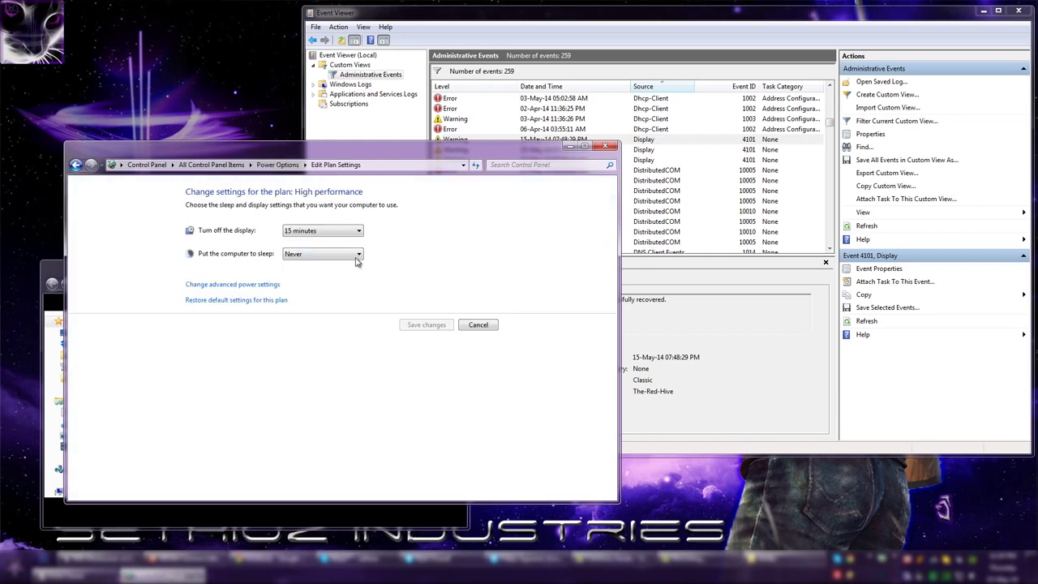
left_click(229, 284)
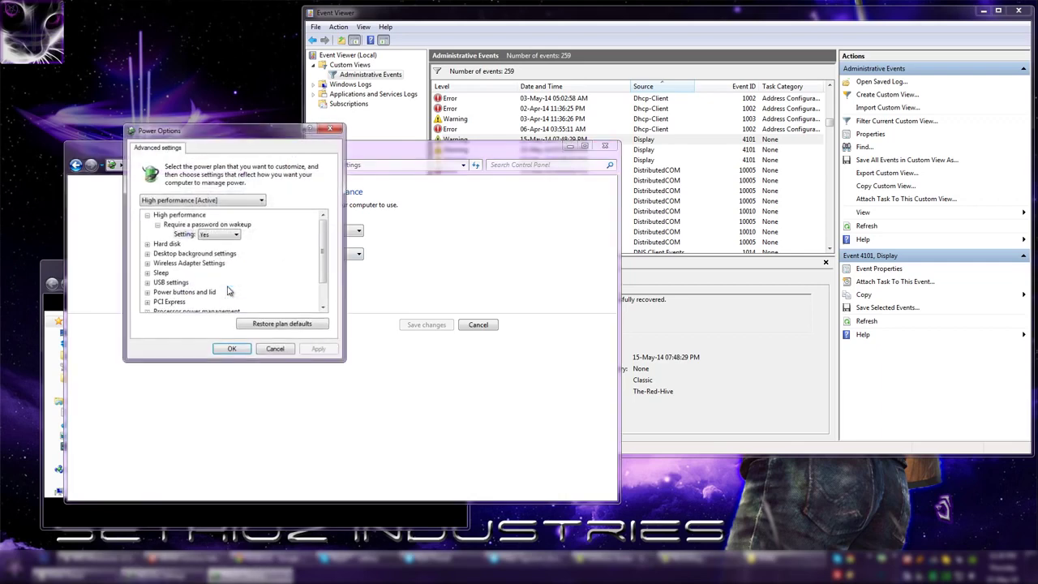
left_click_drag(323, 255, 322, 281)
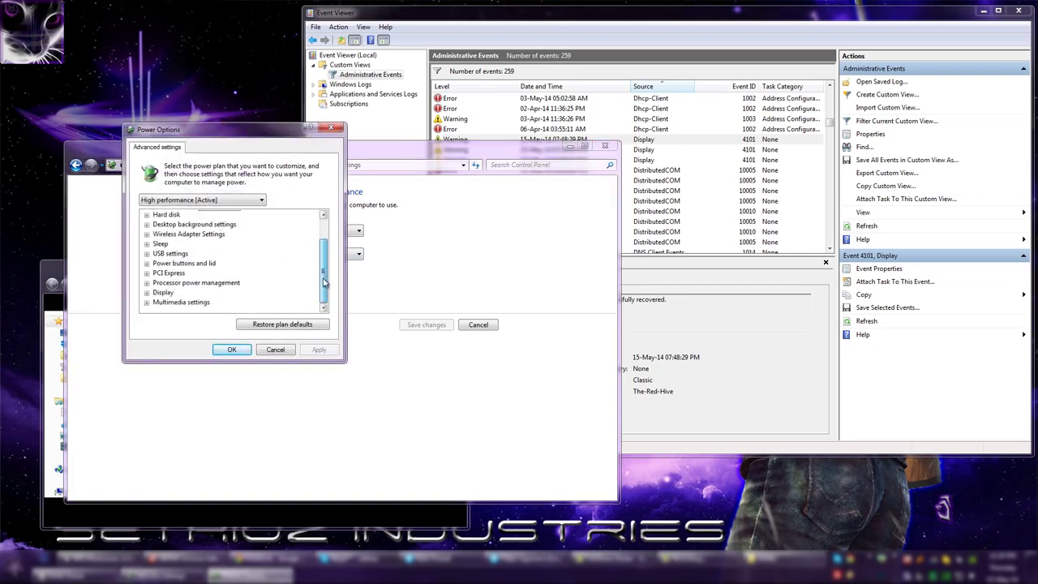
left_click(147, 273)
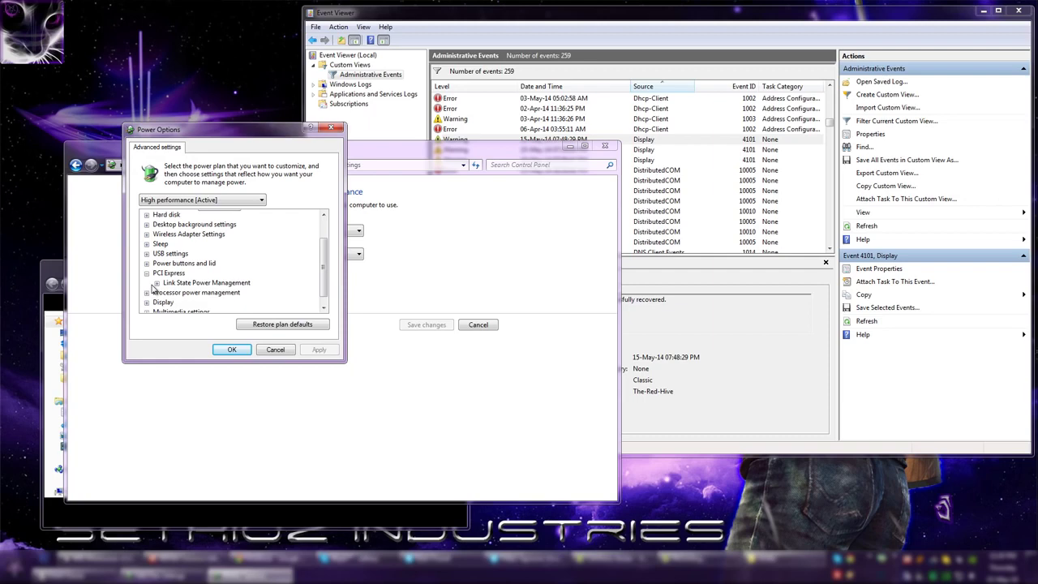
left_click(157, 283)
left_click(280, 350)
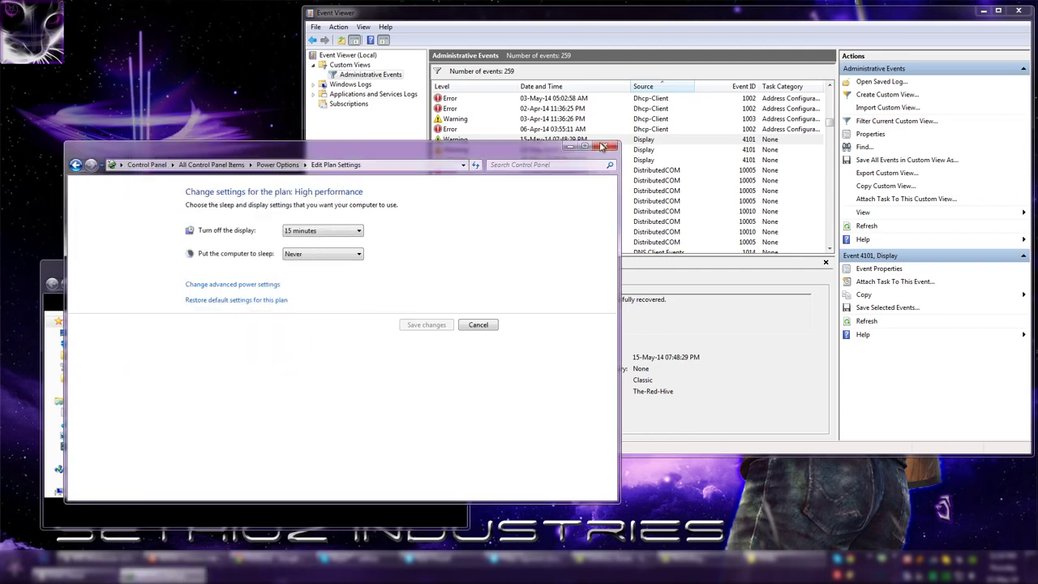
left_click(603, 145)
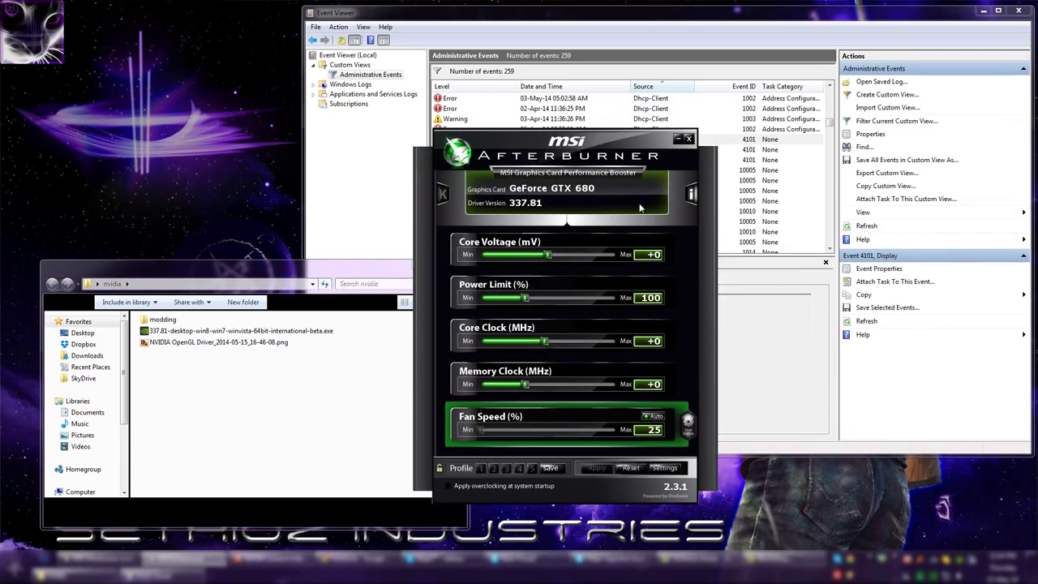
- Shift Afterburner left and place the hardware monitor graphs at the right beside it
left_click_drag(624, 143, 479, 138)
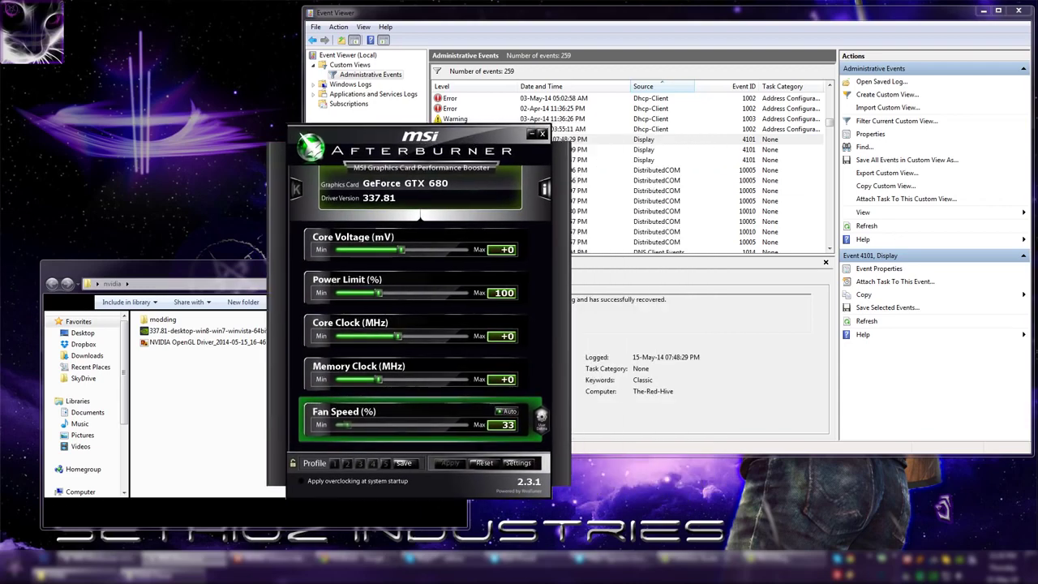
left_click_drag(727, 46, 676, 58)
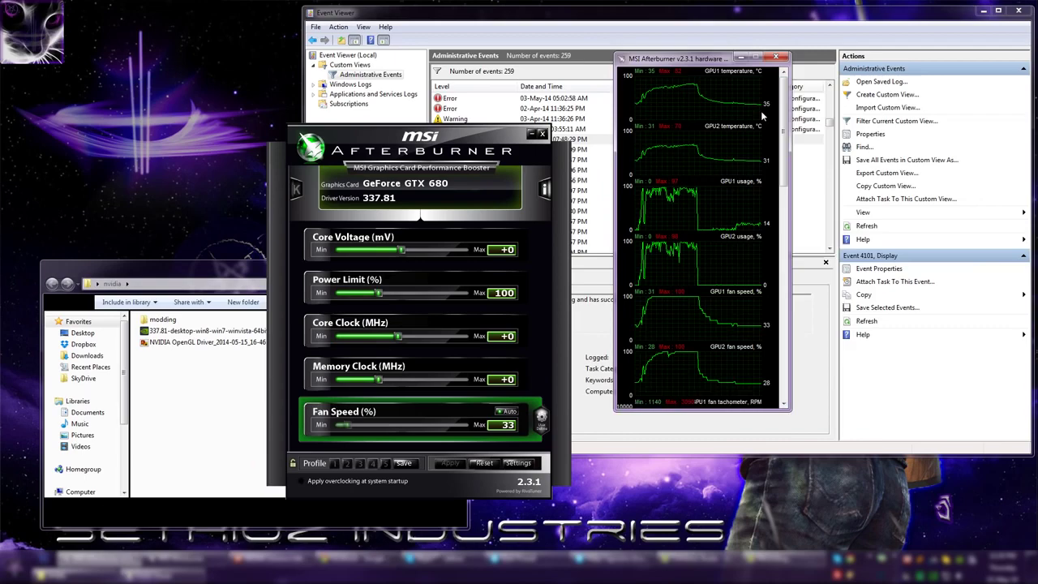
left_click_drag(762, 118, 854, 214)
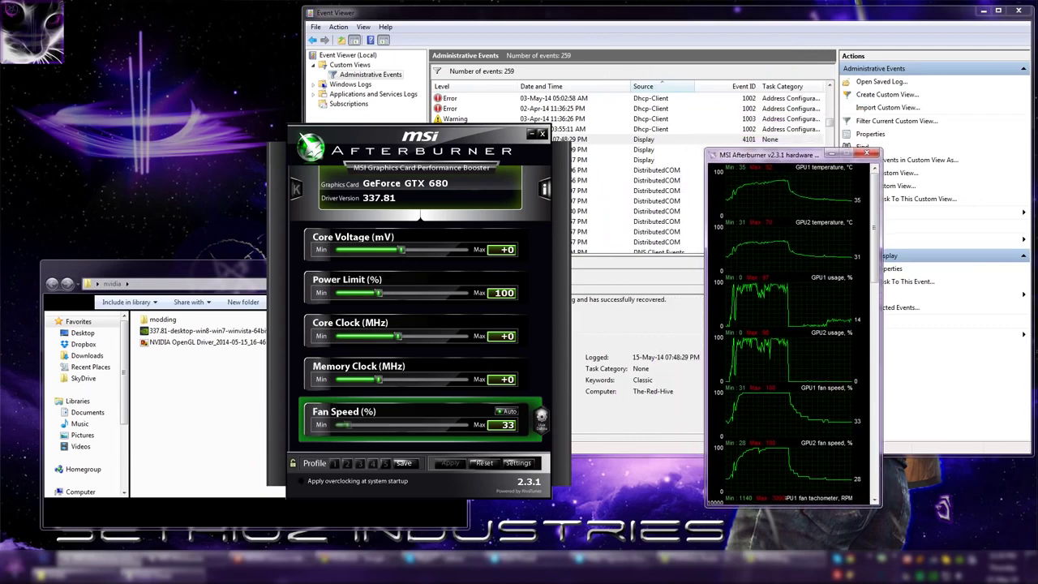
- Launch regedit, expand HKEY_LOCAL_MACHINE, then expand and collapse its SYSTEM key
key("super")
type("regedit")
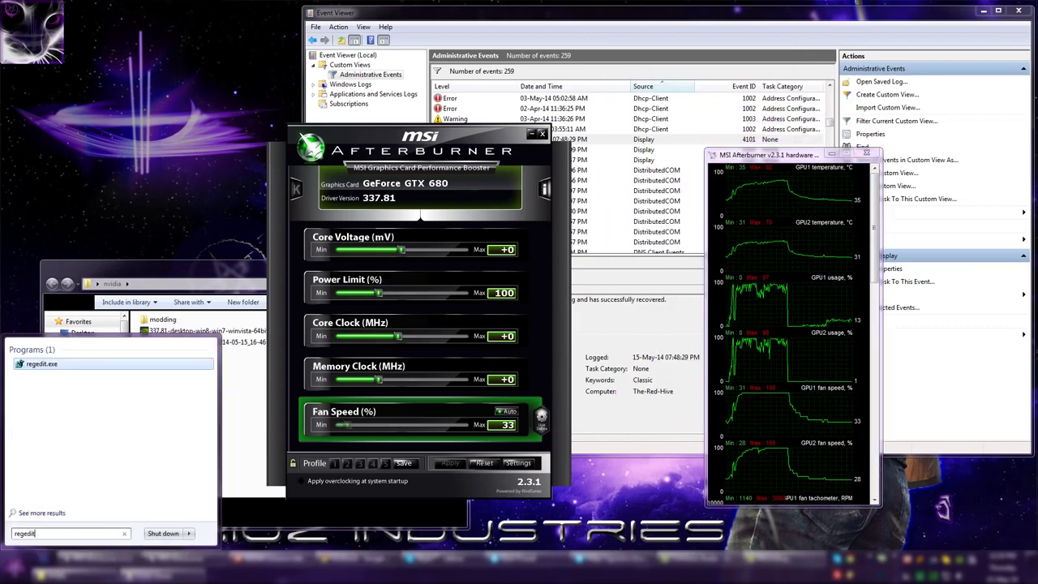
key("Return")
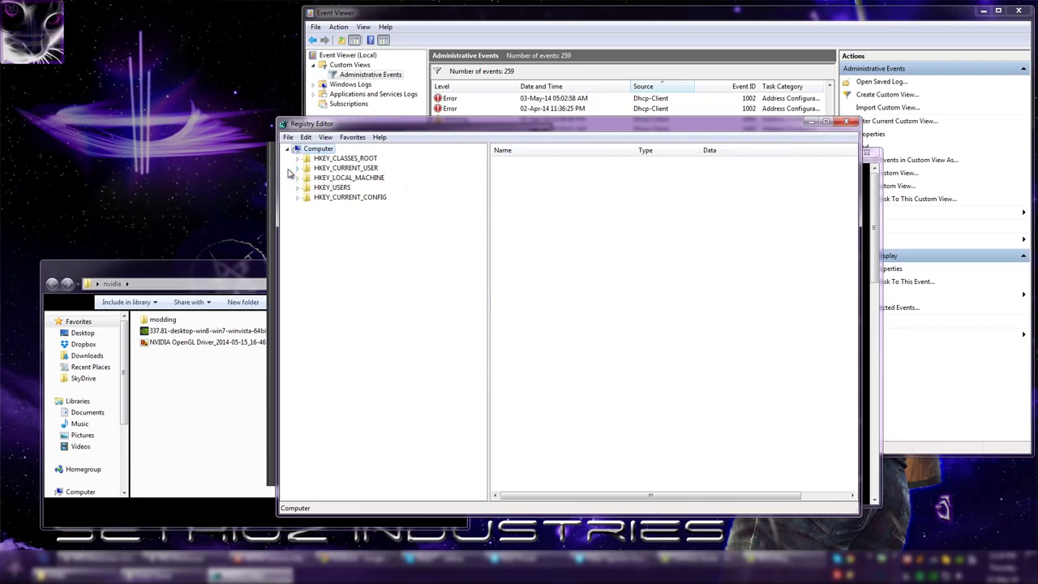
left_click(298, 177)
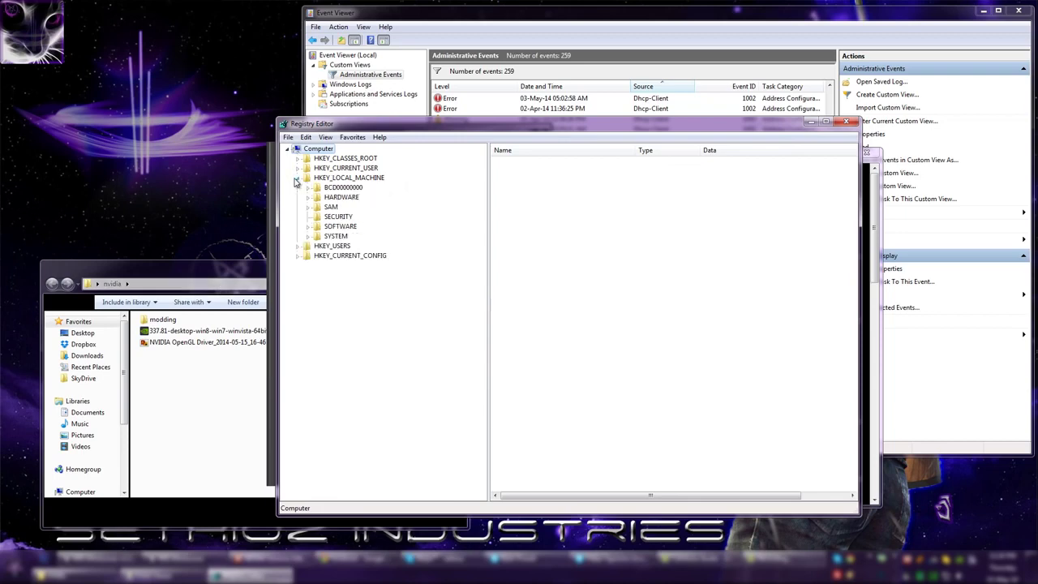
left_click(308, 238)
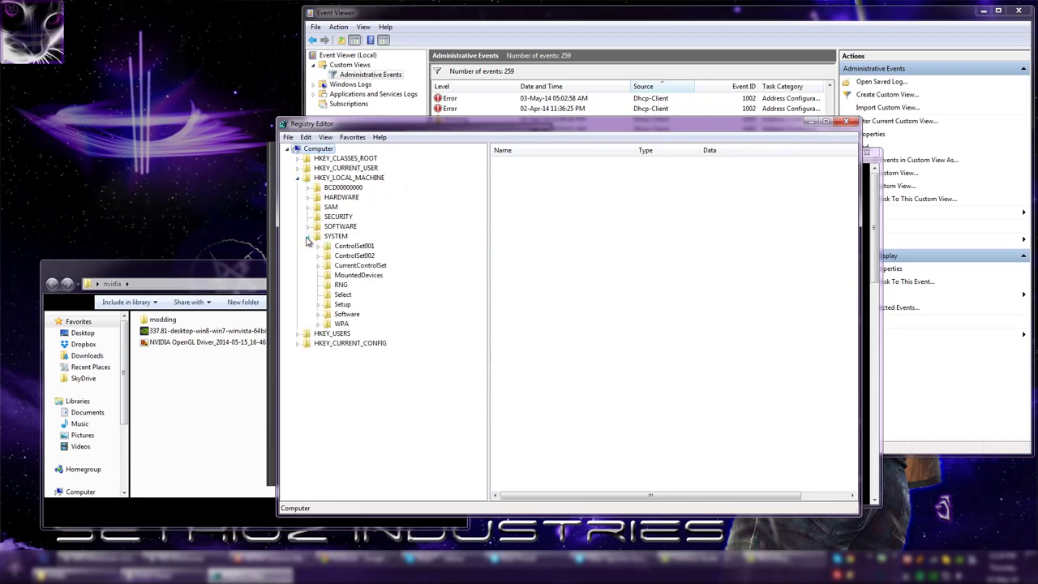
left_click(308, 237)
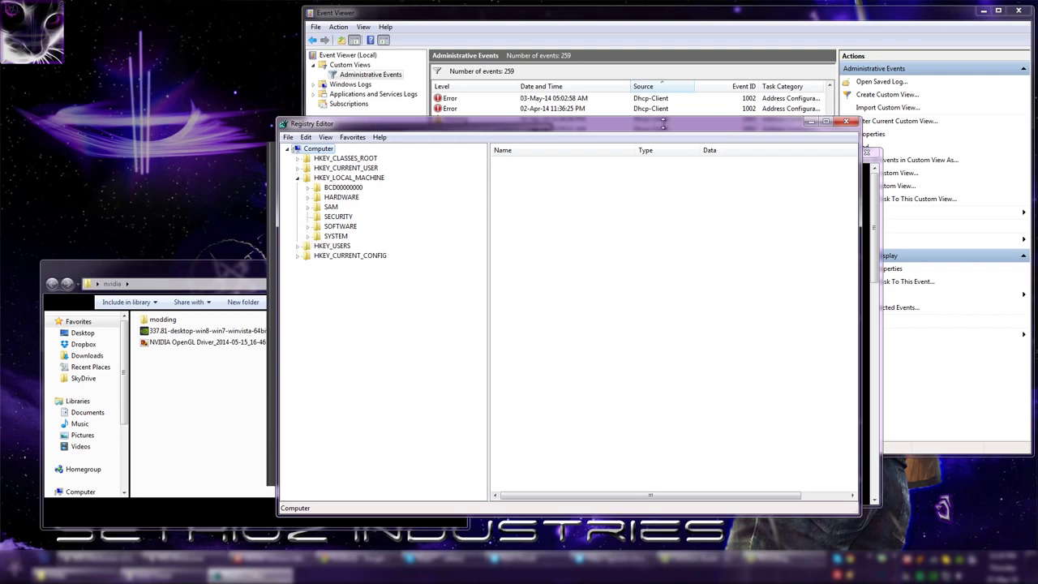
- Close Registry Editor, move the monitor graphs to the top, and shift Afterburner's panel right
left_click(847, 122)
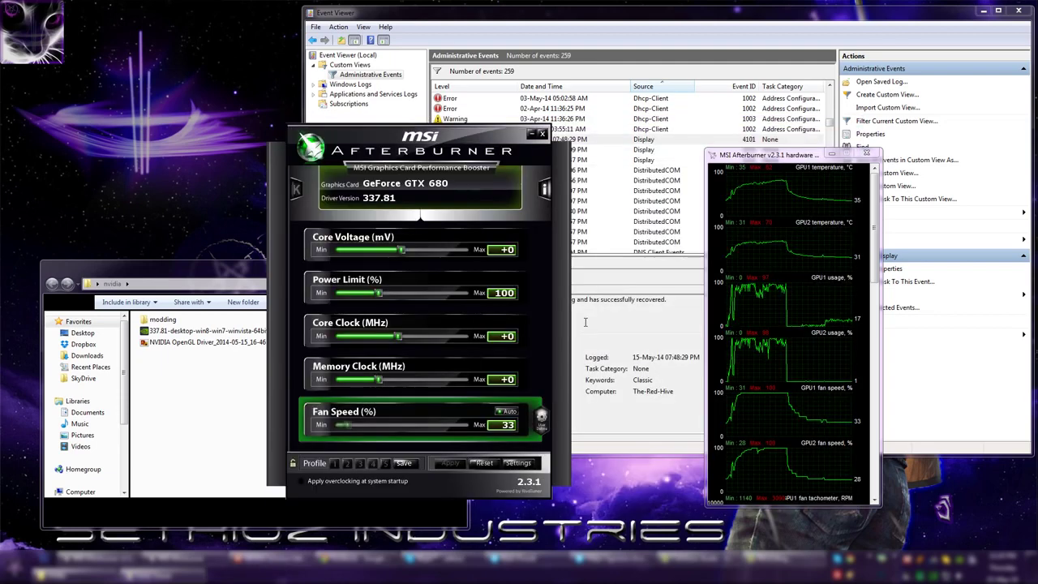
left_click_drag(515, 142, 511, 168)
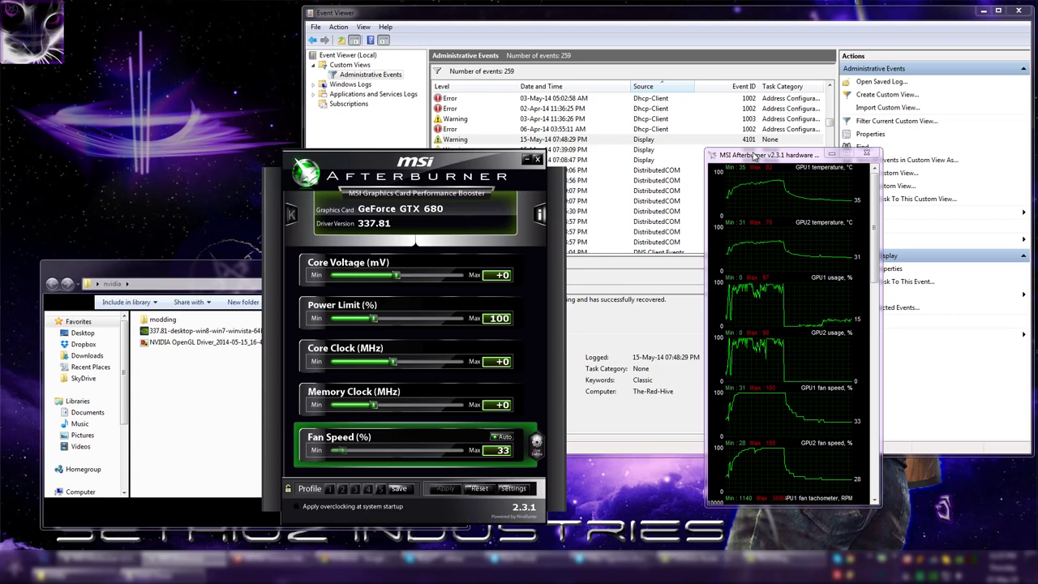
left_click_drag(753, 154, 826, 62)
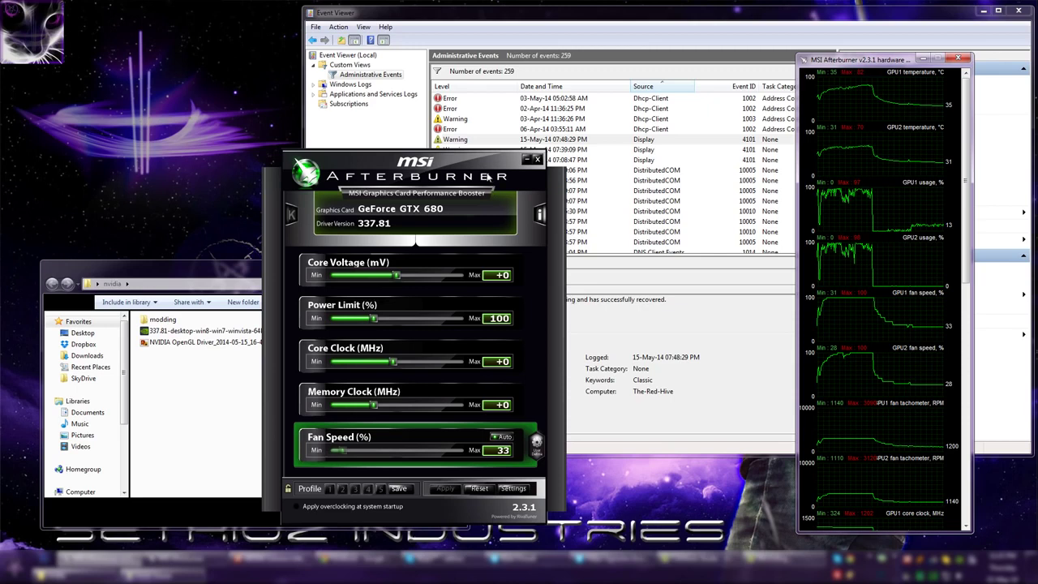
left_click_drag(479, 154, 514, 156)
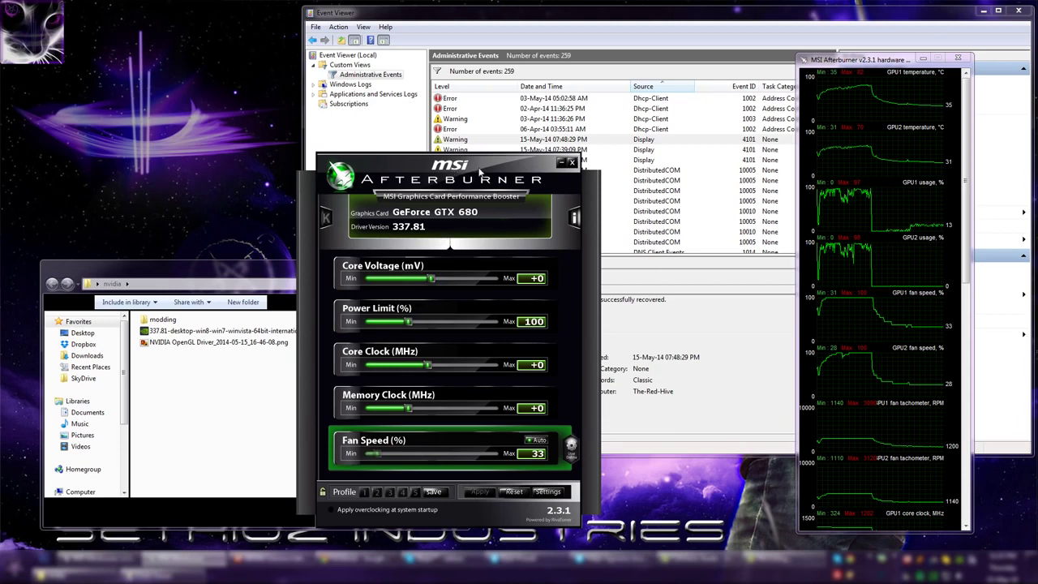
left_click_drag(479, 170, 525, 171)
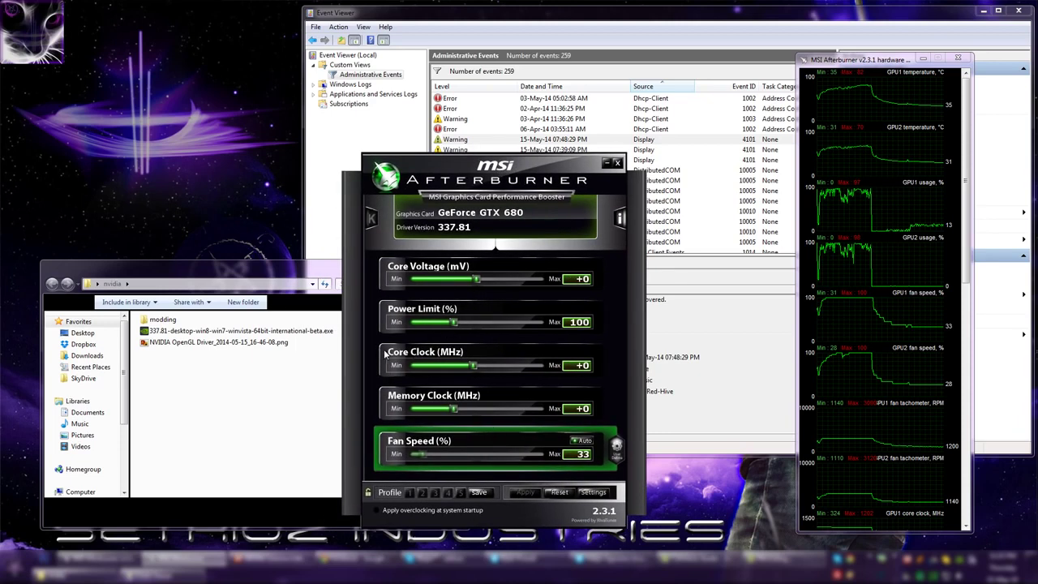
- Apply a -95 MHz Core Clock offset, revert it to +0, then slide Afterburner off the Explorer window
left_click(576, 367)
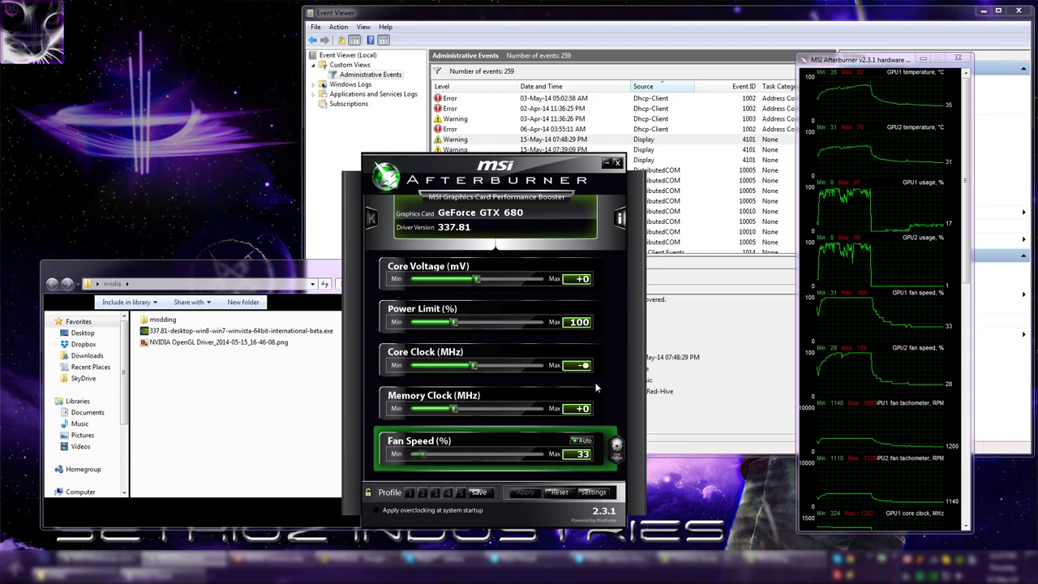
type("350")
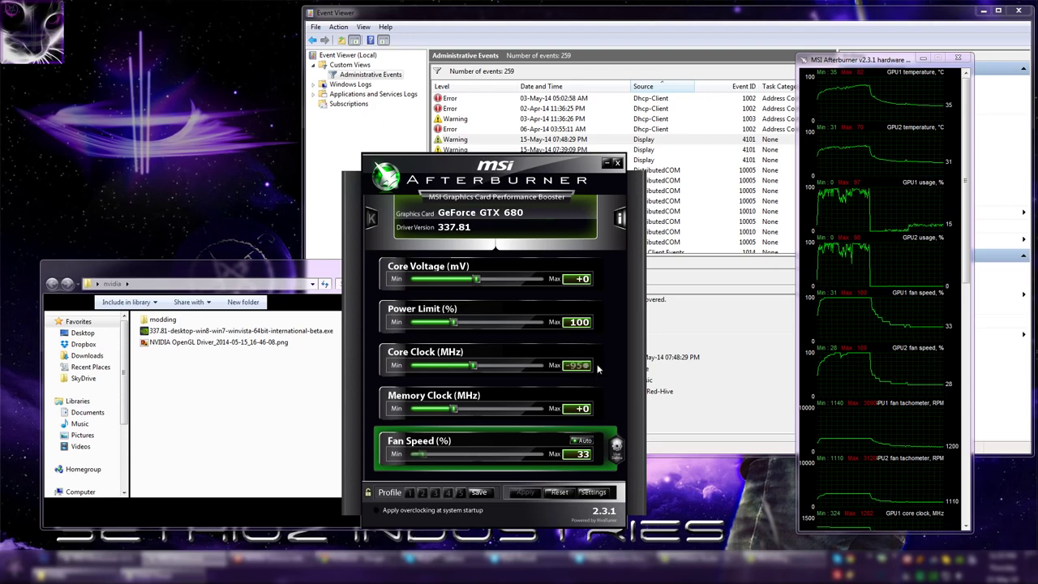
key("Return")
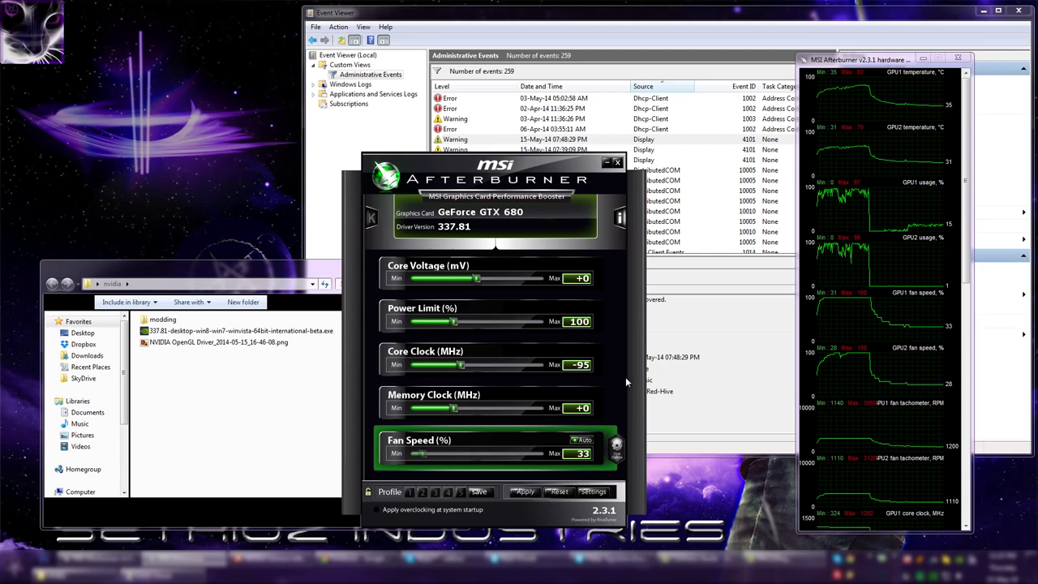
left_click(585, 366)
key("Return")
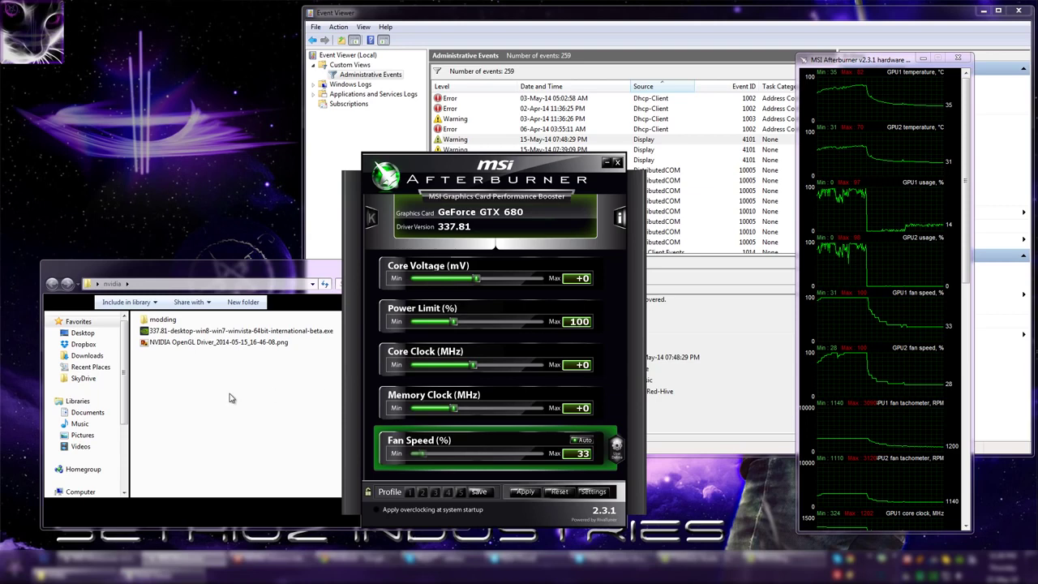
left_click_drag(535, 162, 661, 169)
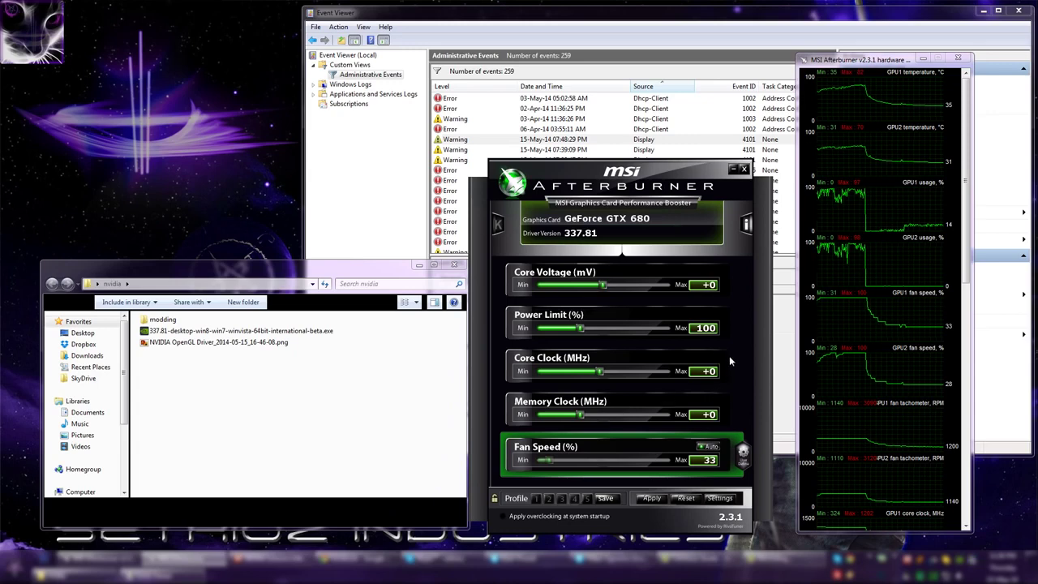
- Open the modding folder and run GPU-Z_ASUS_ROG_0.7.8.exe
double_click(191, 320)
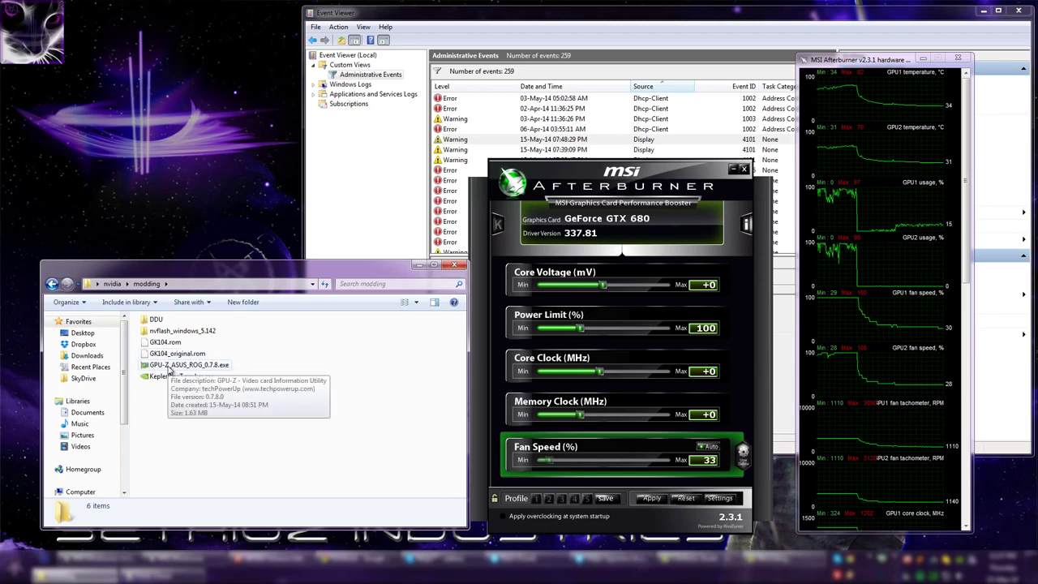
double_click(175, 365)
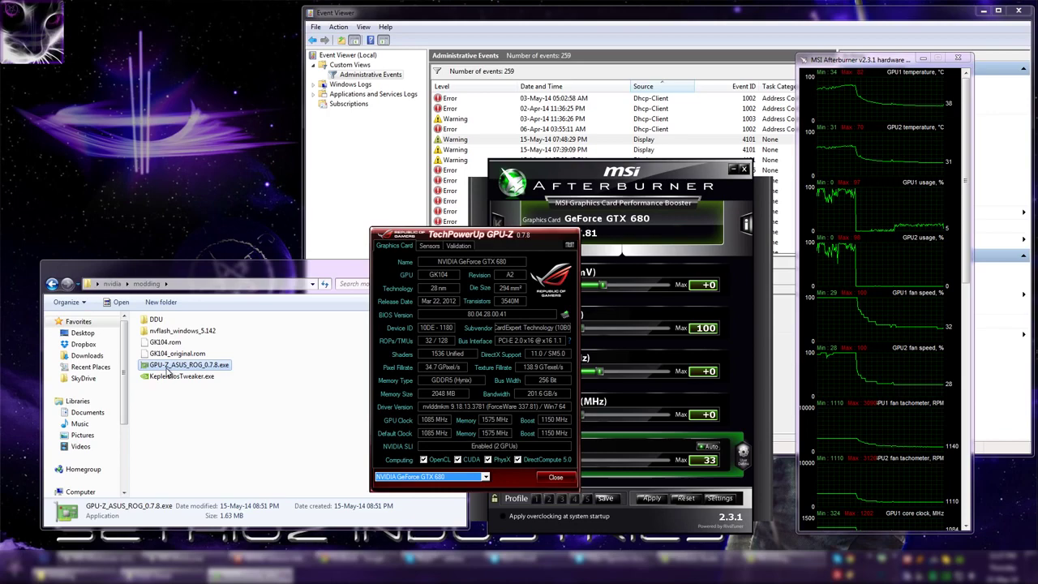
left_click_drag(440, 237, 345, 154)
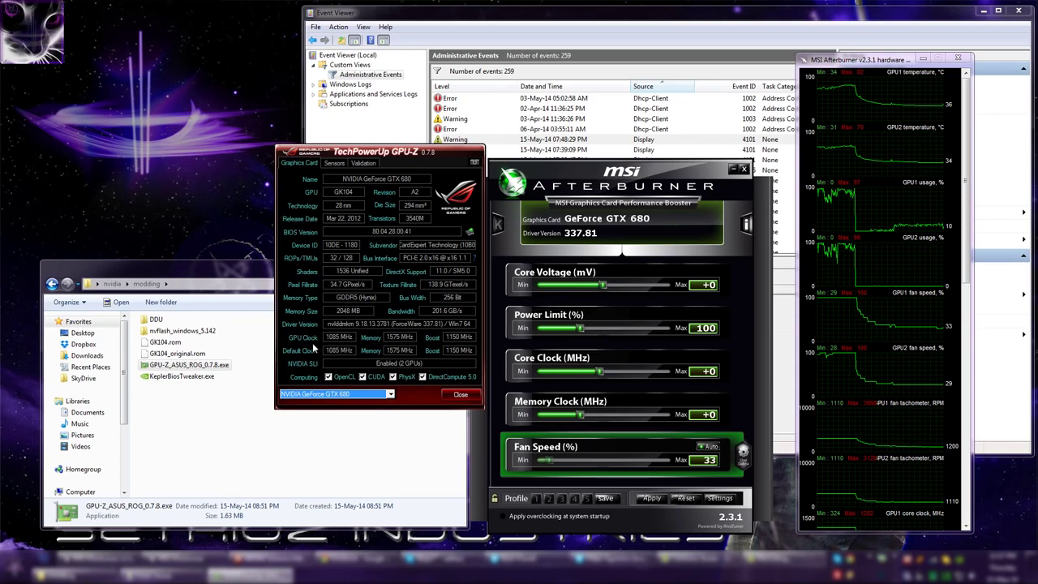
mouse_move(454, 344)
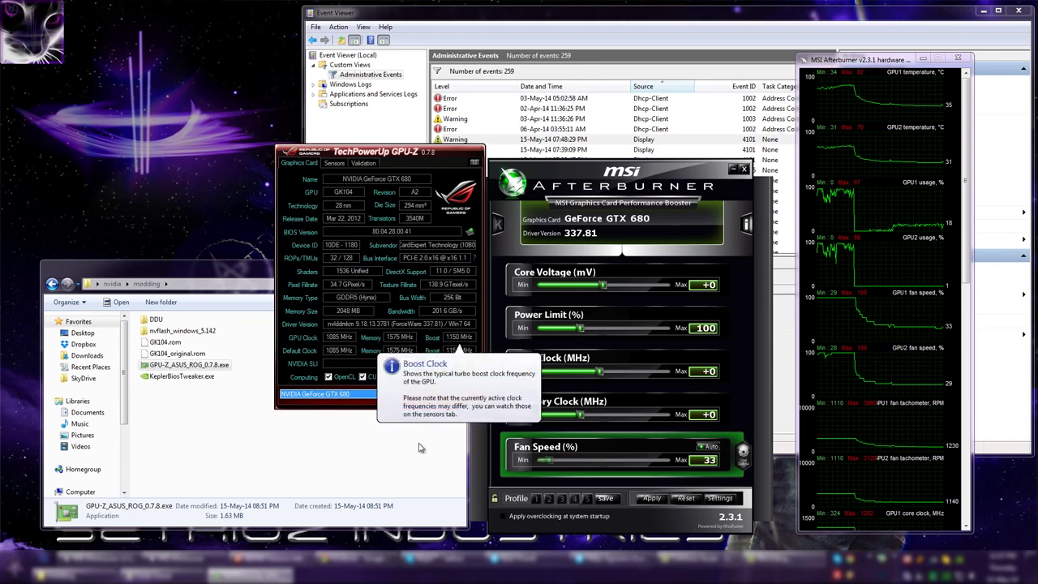
mouse_move(340, 344)
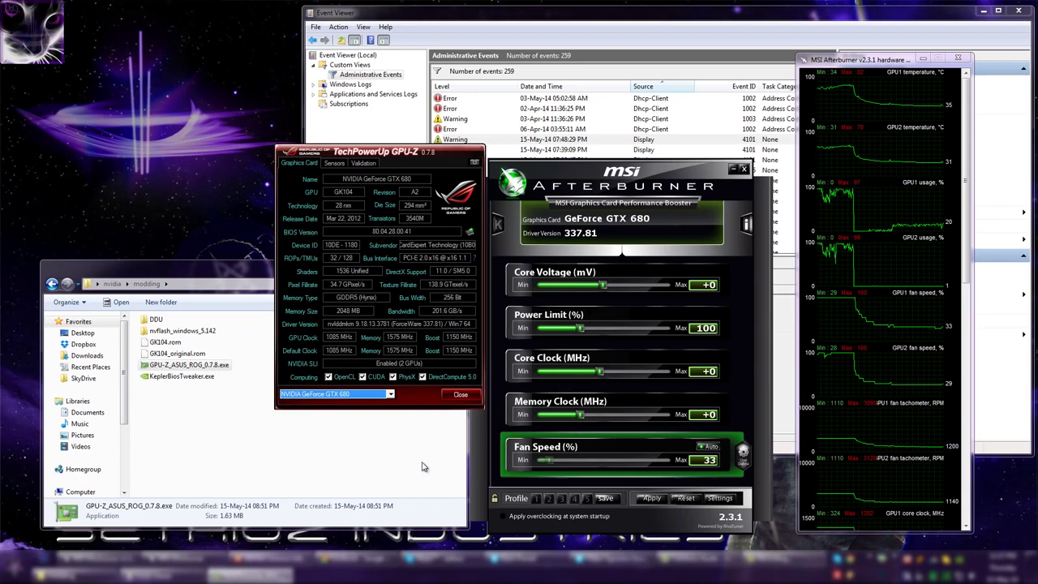
left_click(389, 395)
left_click(389, 395)
left_click(389, 394)
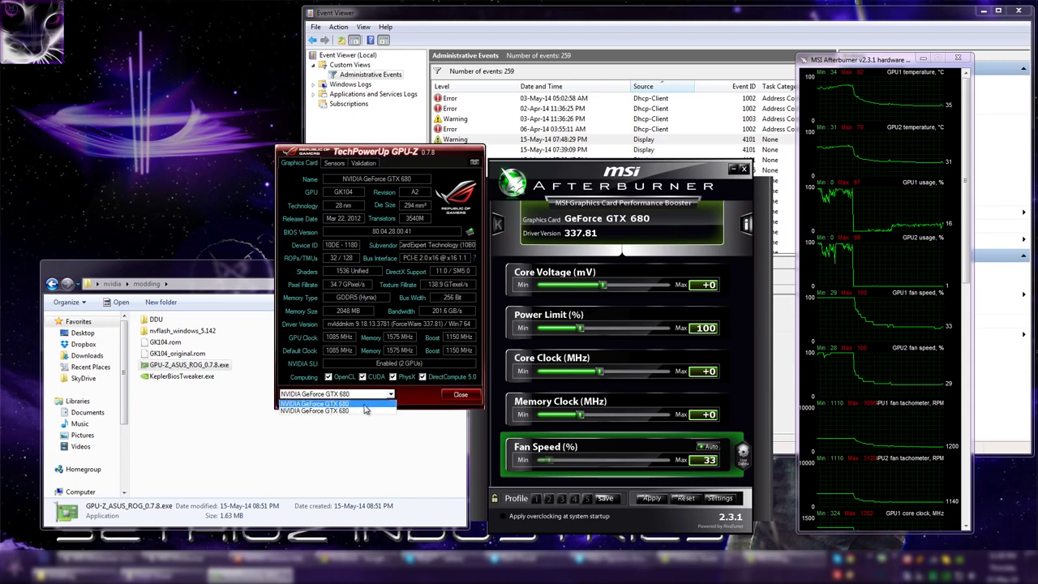
left_click(363, 406)
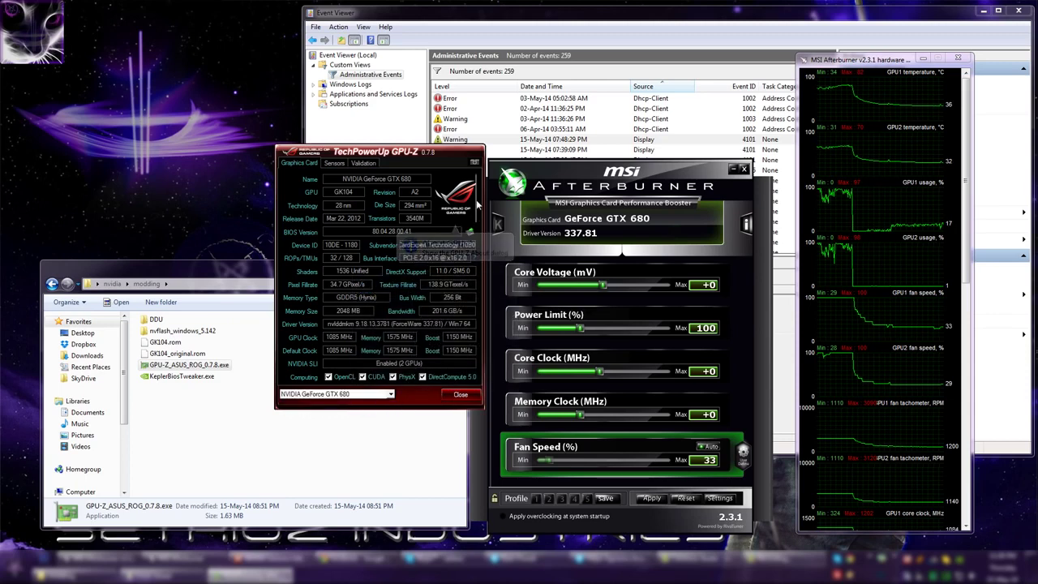
mouse_move(456, 258)
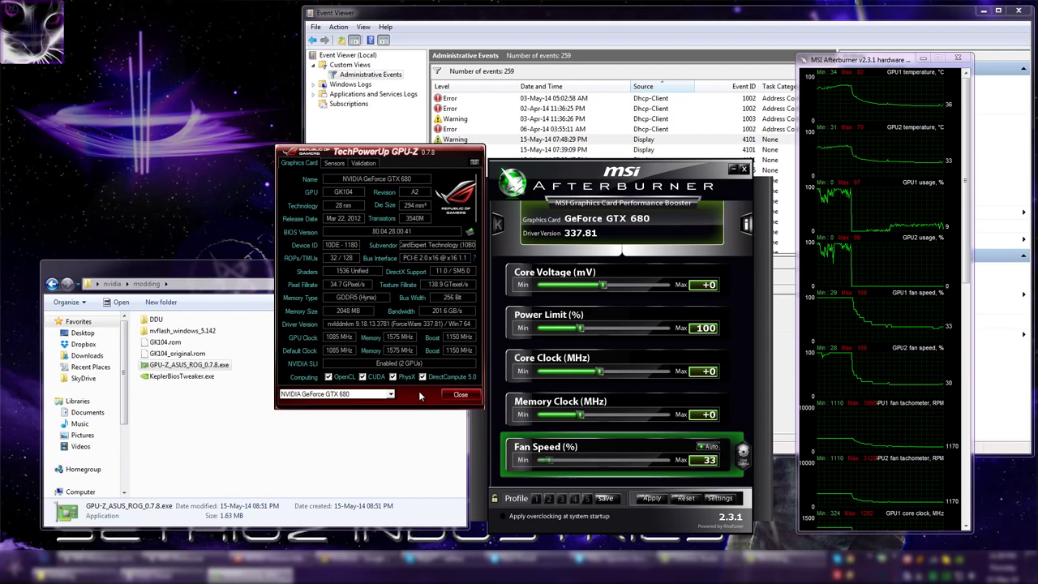
left_click(390, 394)
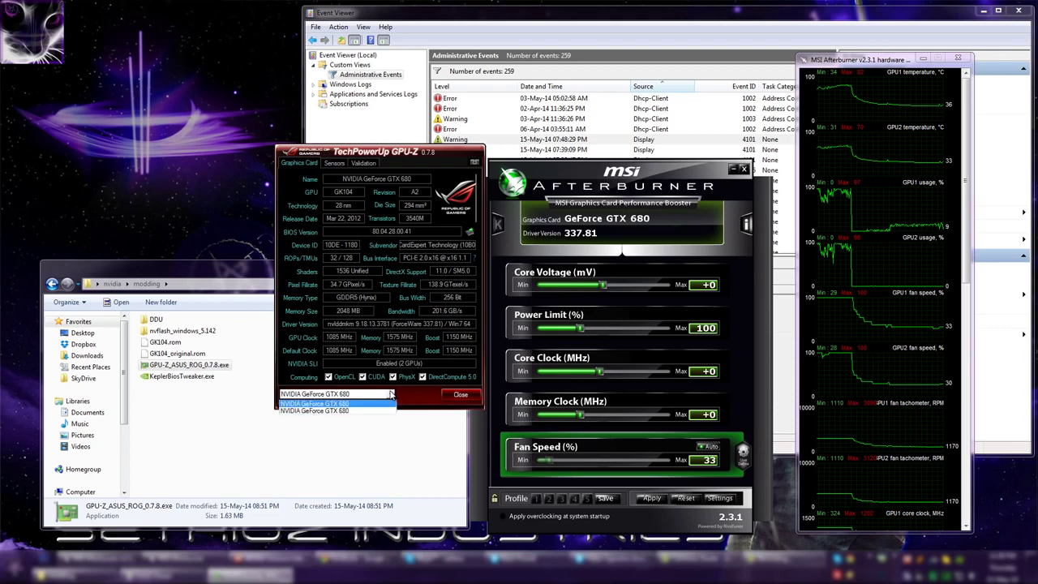
left_click(390, 394)
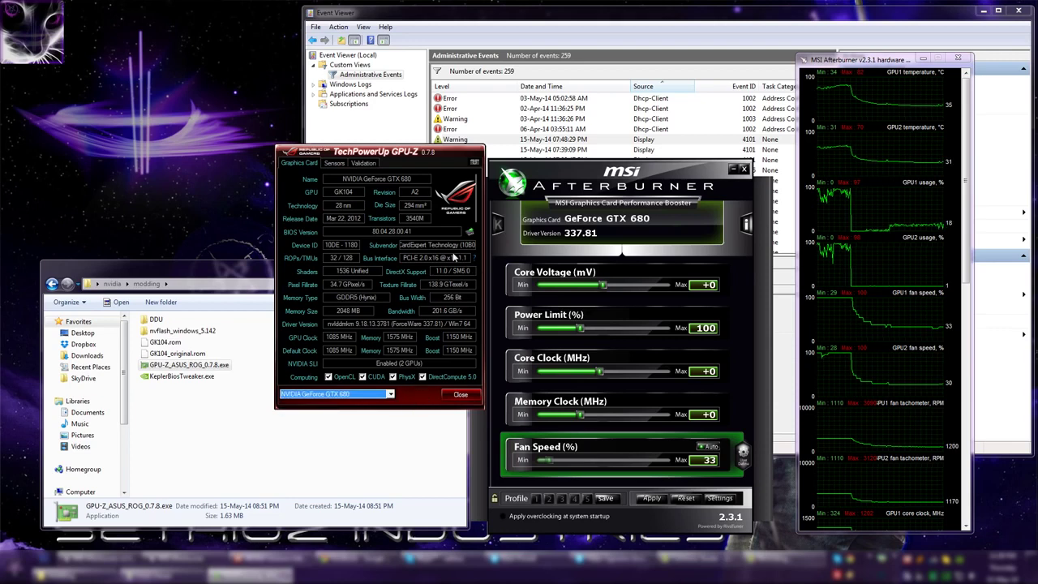
left_click_drag(443, 151, 436, 189)
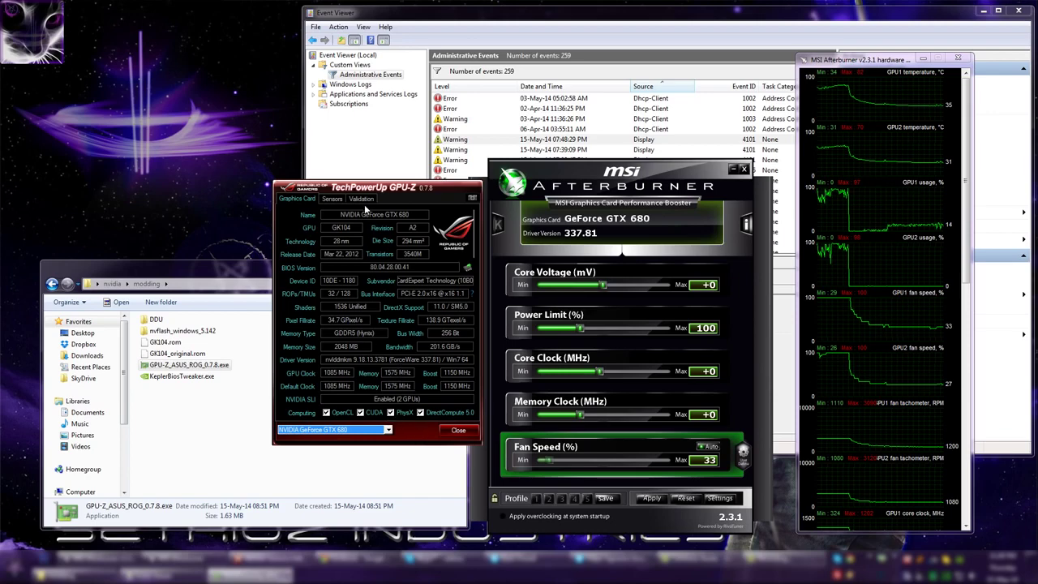
left_click_drag(375, 188, 363, 143)
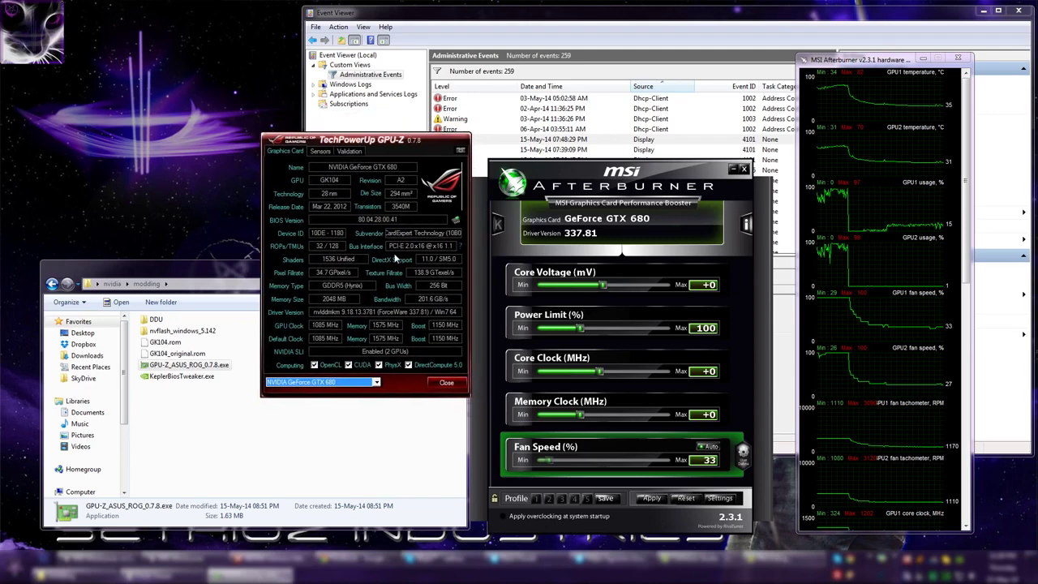
- Choose Save to file for the card BIOS, cancel the Save As dialog, and return to the modding folder
left_click(456, 220)
left_click(479, 234)
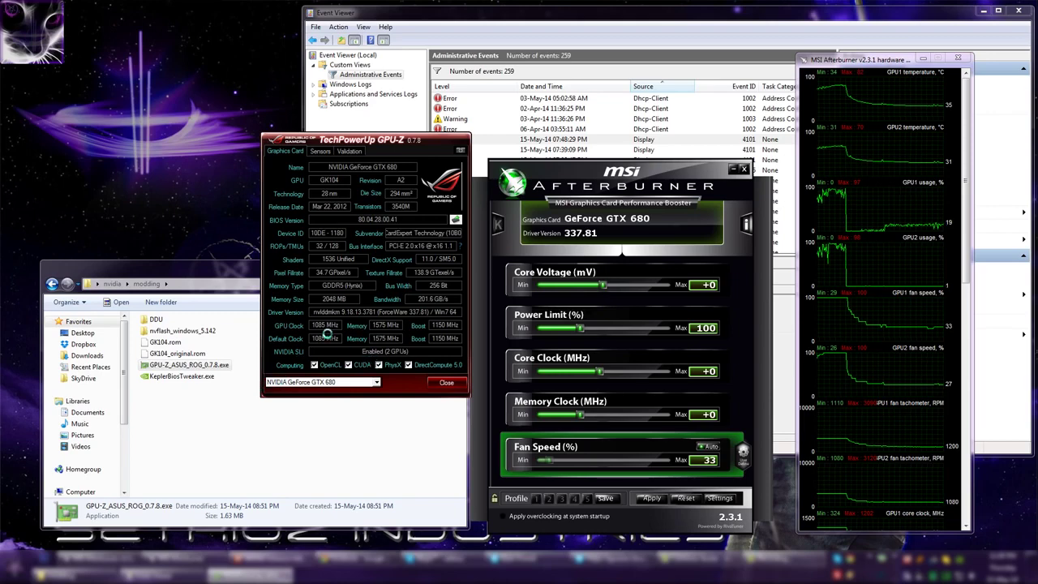
left_click(456, 220)
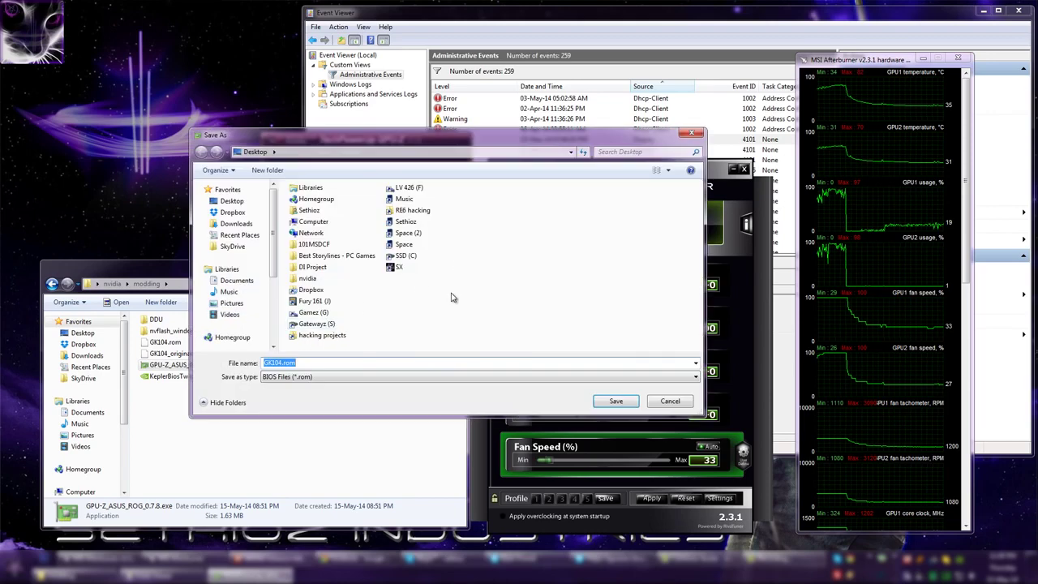
left_click(669, 401)
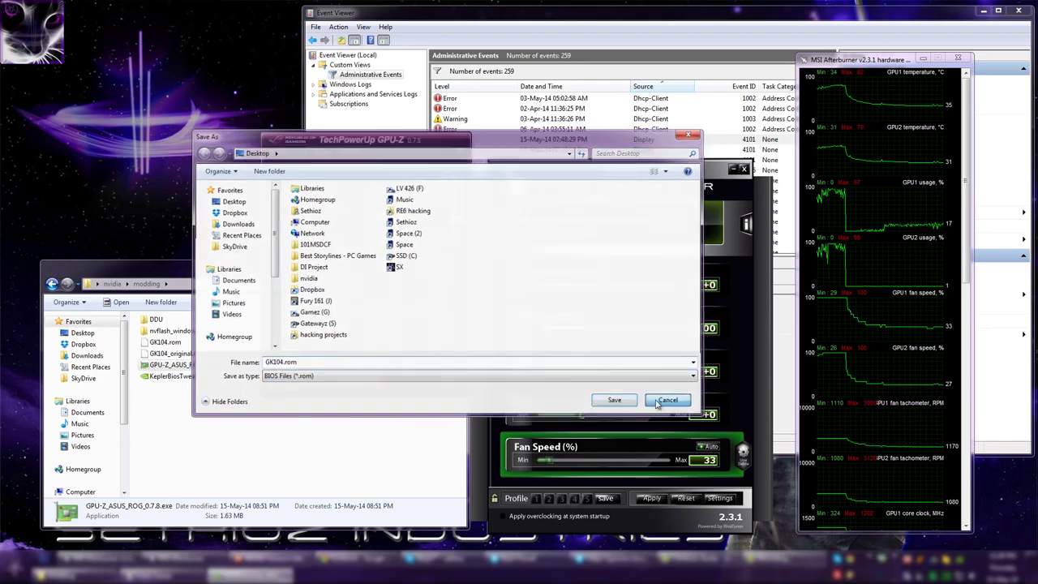
left_click(253, 435)
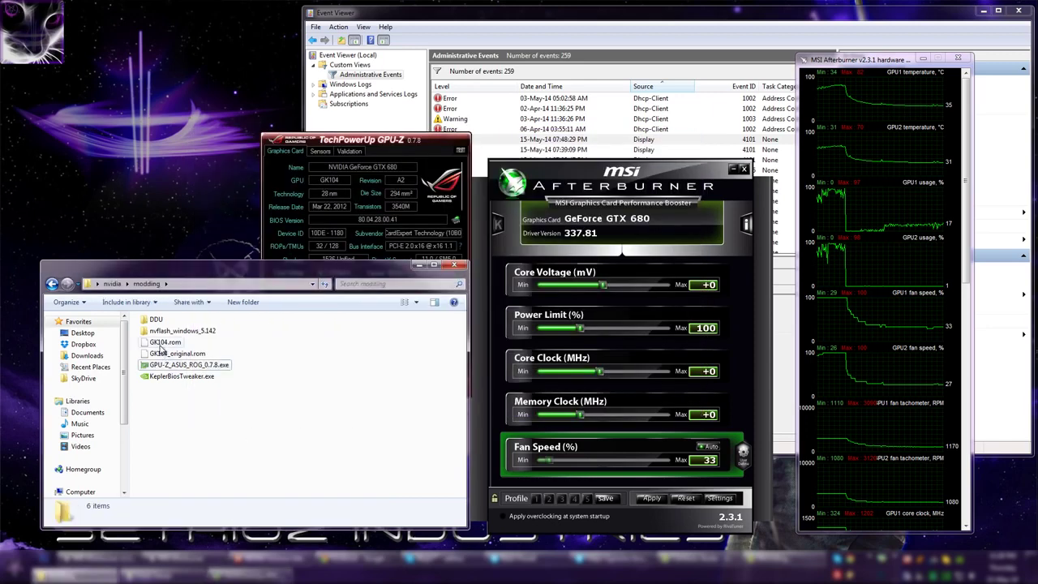
- Move GPU-Z up-left into full view and select KeplerBiosTweaker.exe in the modding folder
left_click(180, 356)
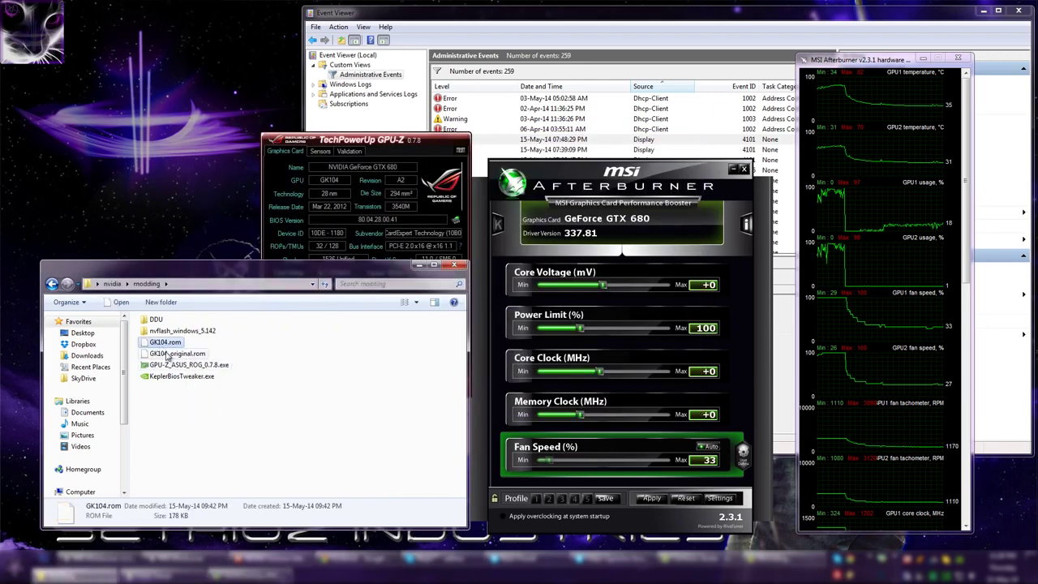
left_click(273, 352)
left_click_drag(343, 139, 260, 31)
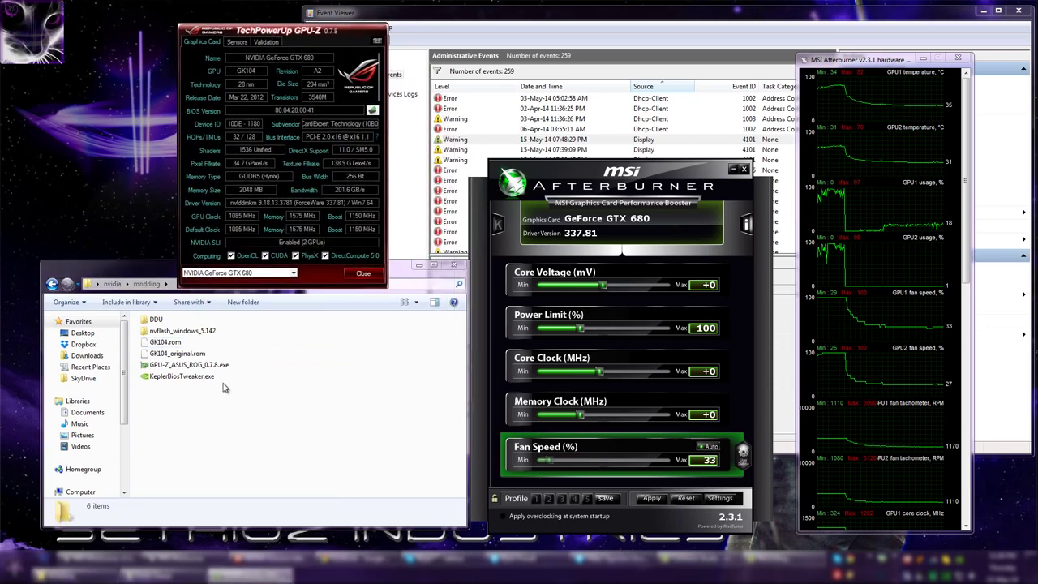
left_click(172, 378)
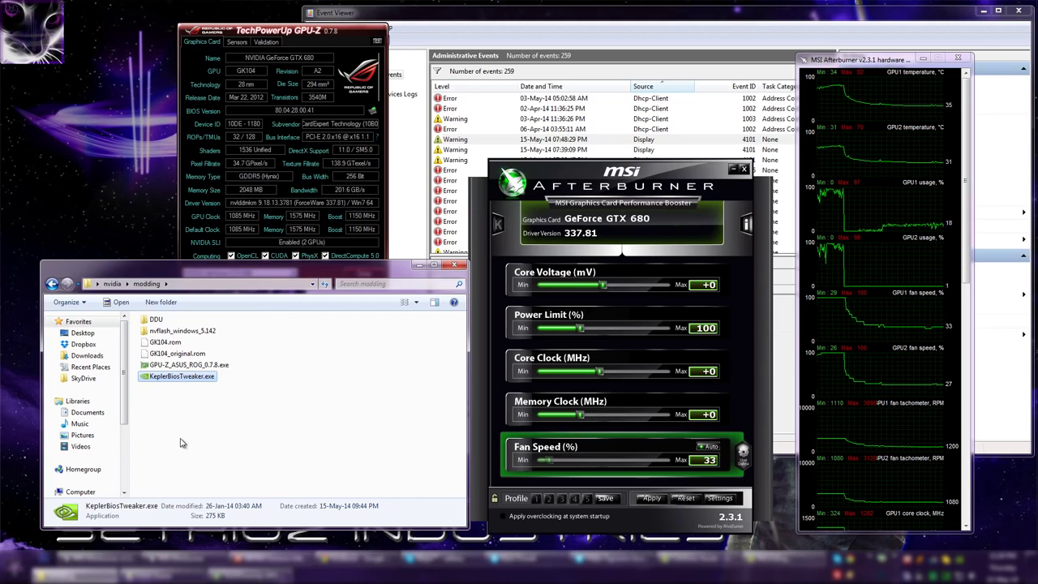
- Load GK104_original.rom into Kepler BIOS Tweaker and drop the Boost Limit to 1150.0 MHz
double_click(166, 377)
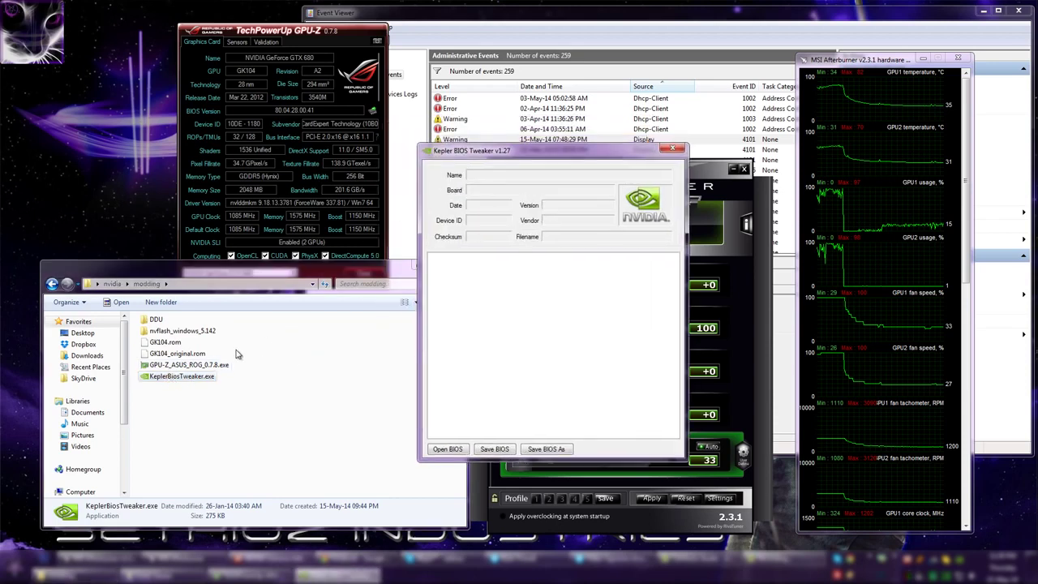
left_click_drag(186, 354, 455, 342)
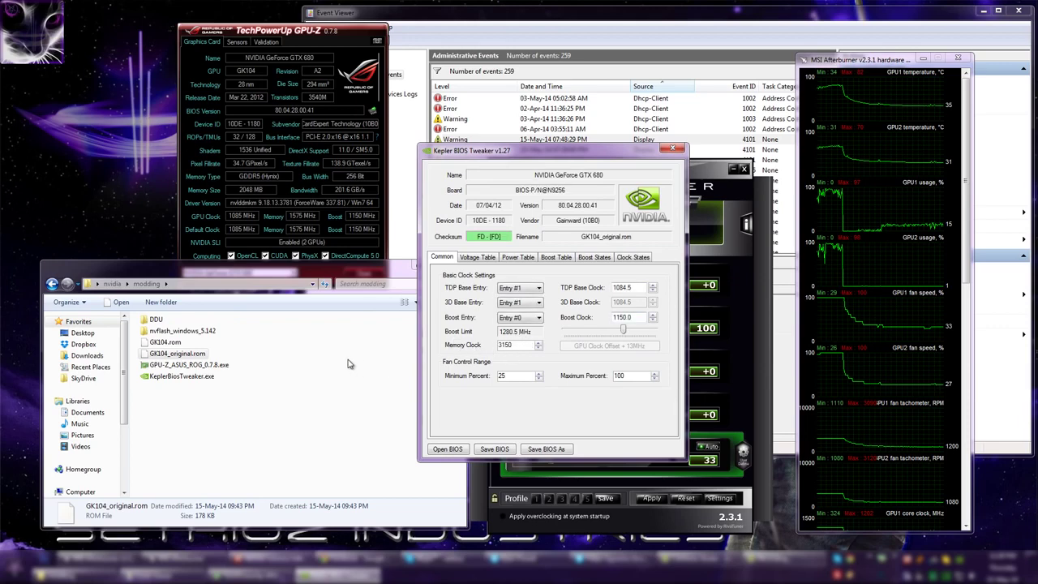
left_click(179, 356)
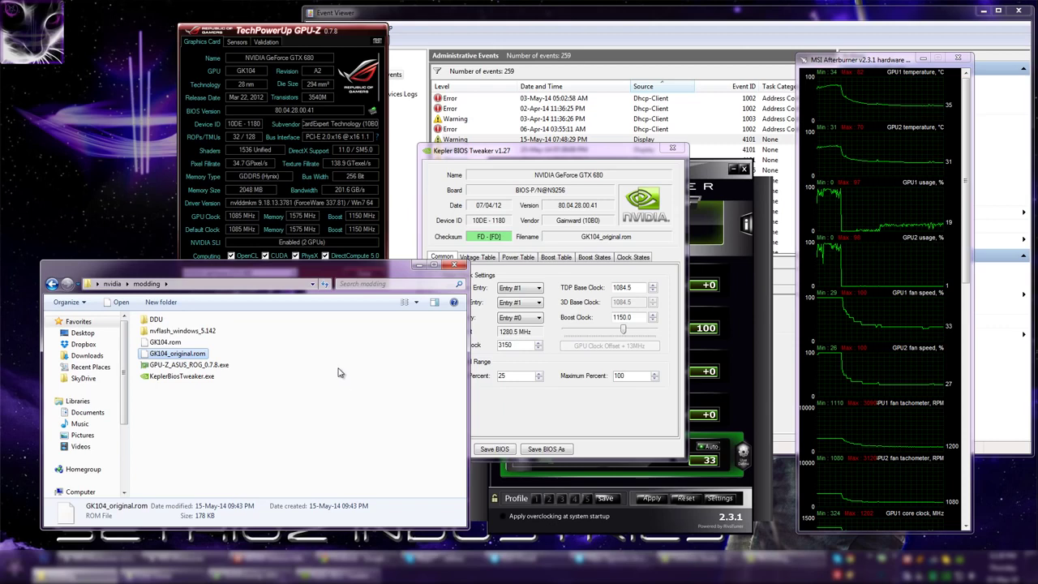
left_click(525, 160)
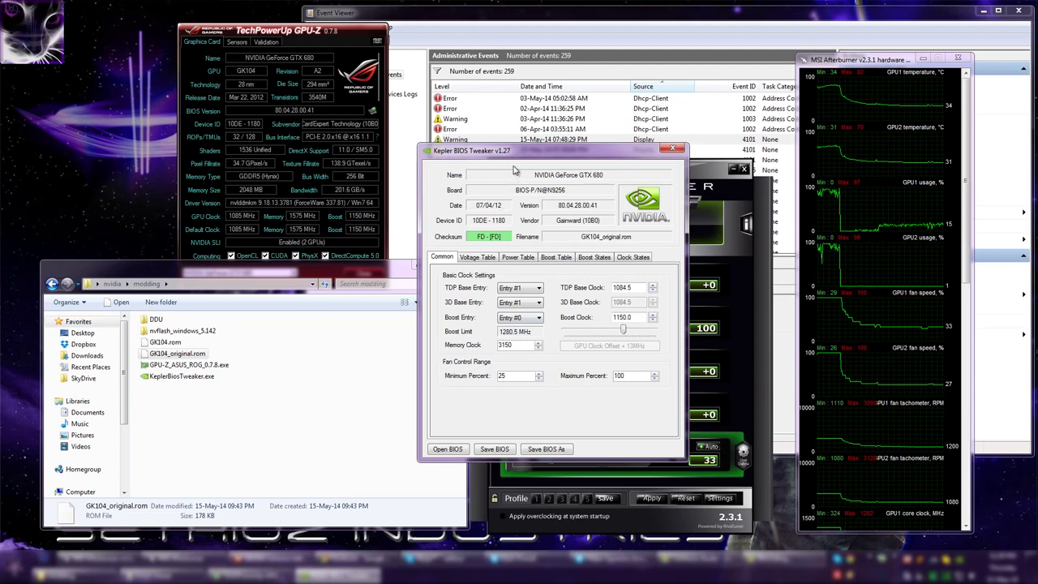
left_click_drag(517, 160, 489, 176)
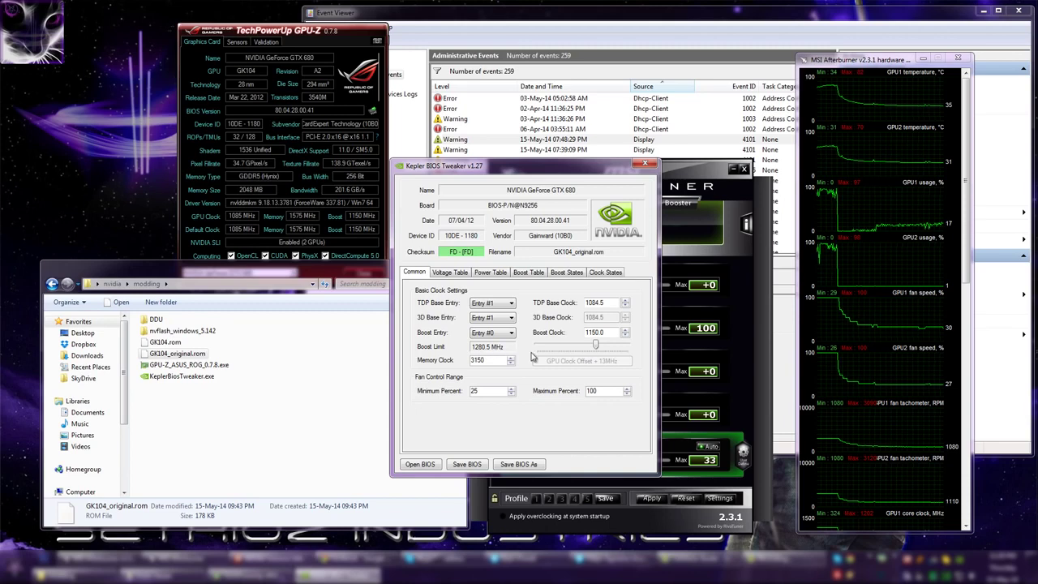
mouse_move(598, 347)
left_mouse_down()
mouse_move(578, 348)
mouse_move(589, 349)
left_mouse_up()
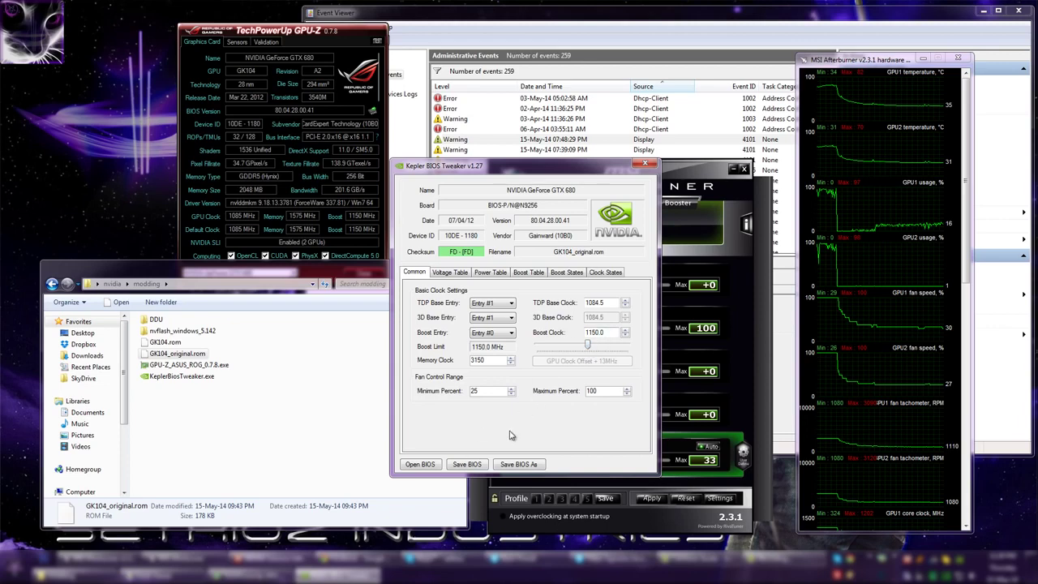
- Open the nvflash_windows_5.142 folder in Explorer
double_click(185, 331)
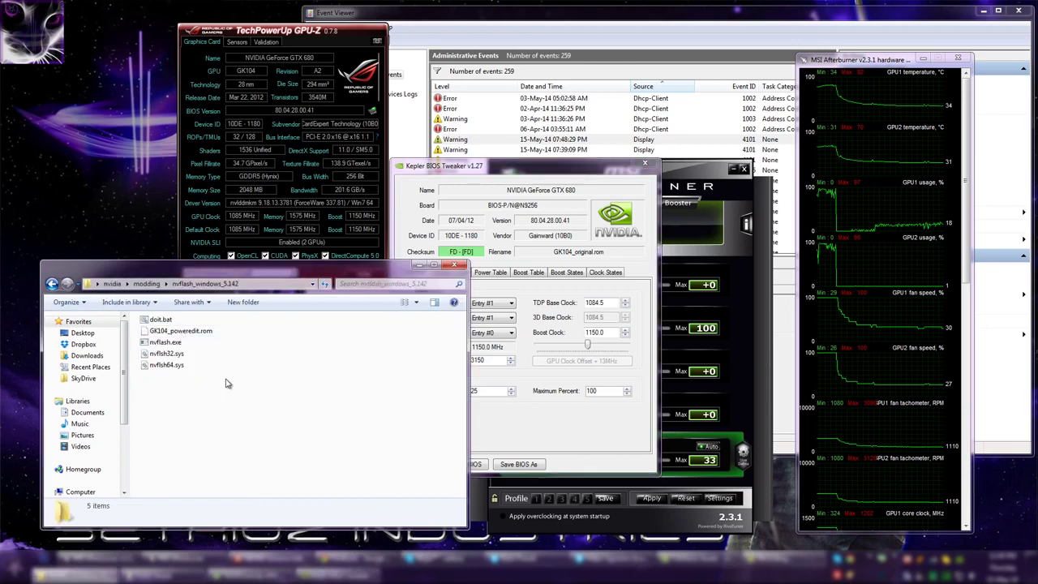
left_click(194, 331)
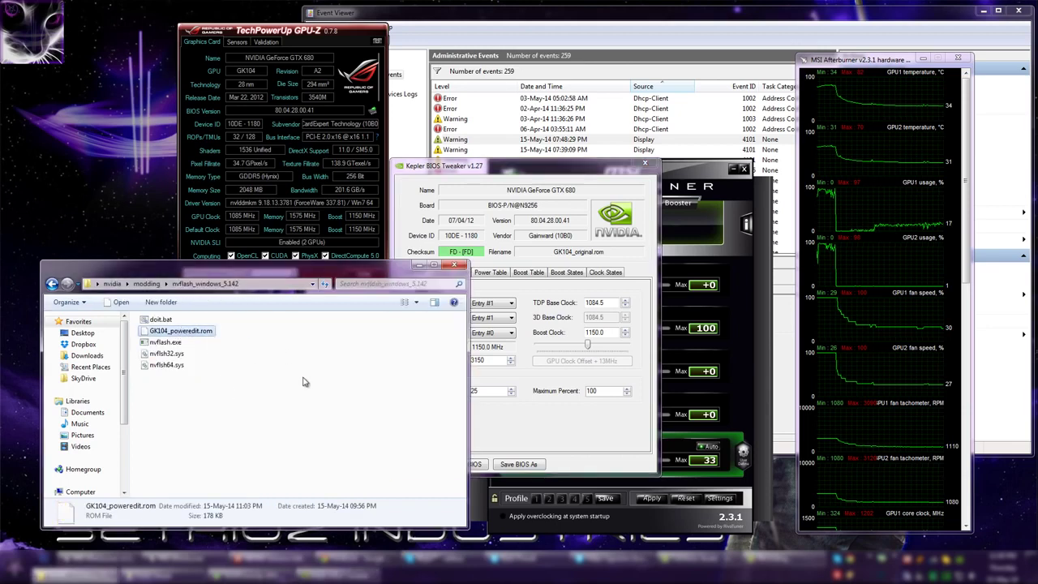
left_click(266, 423)
- Review the Power, Boost and Voltage tables, ending on the 1150.0 mV and 987.5 mV entries
left_click(493, 273)
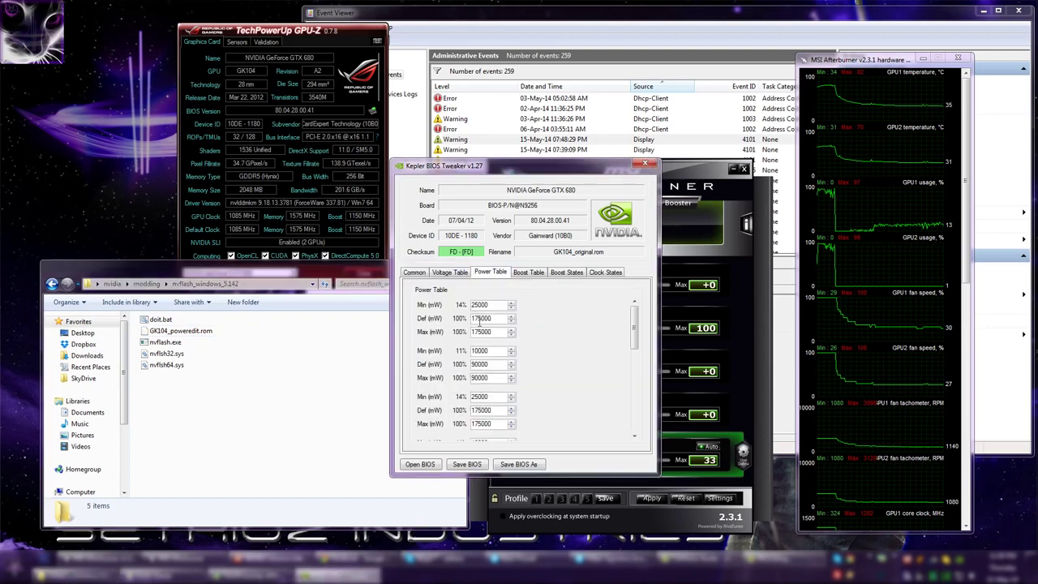
left_click(523, 276)
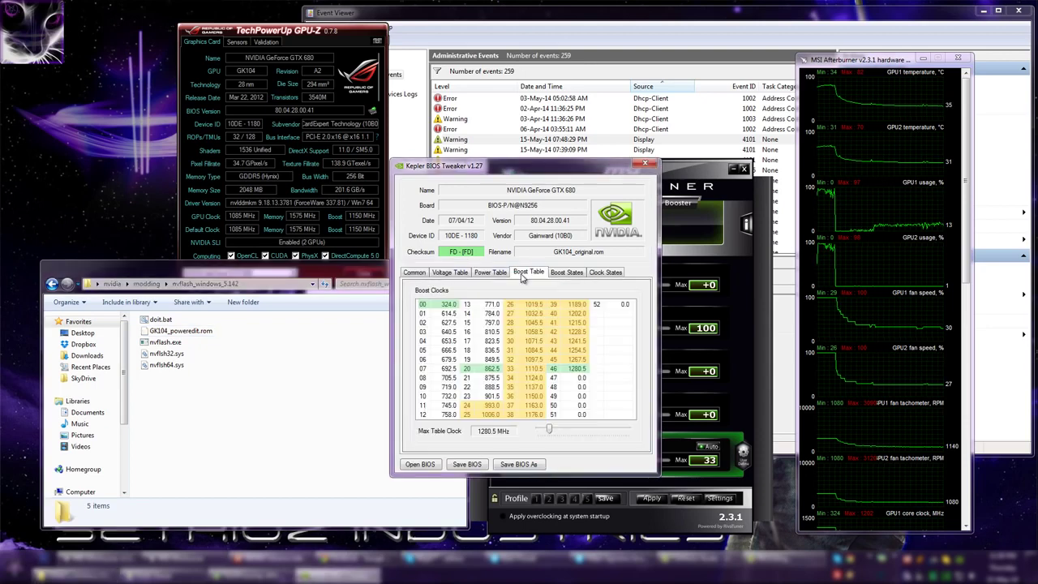
left_click(453, 276)
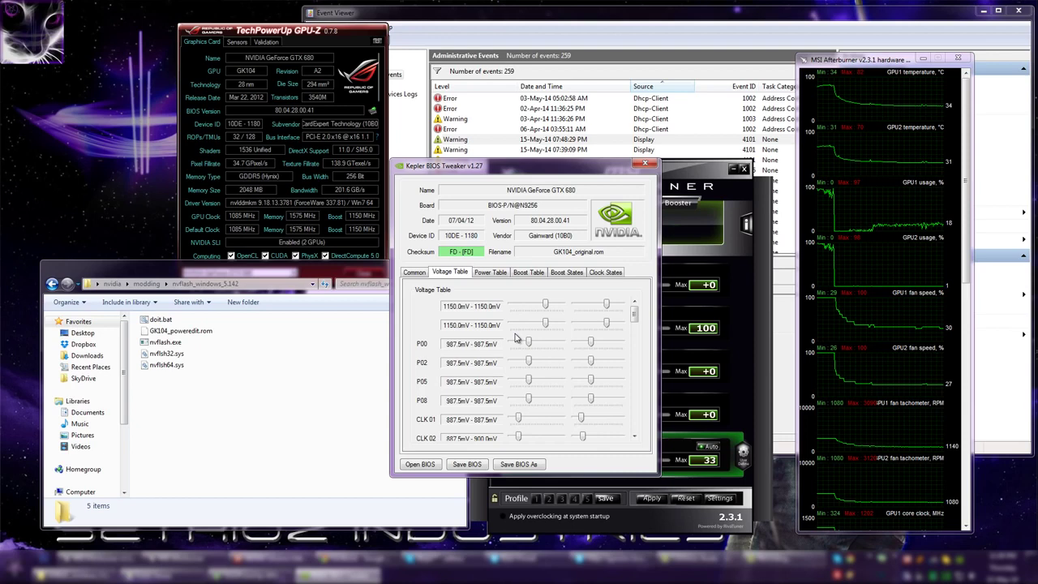
left_click_drag(572, 167, 417, 140)
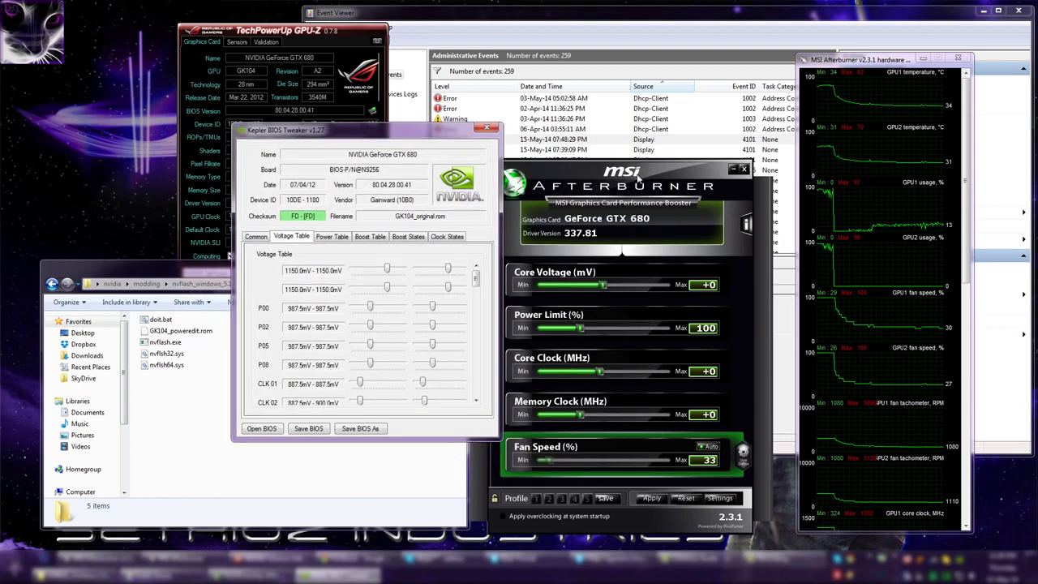
- Scroll Afterburner to the memory, power and voltage graphs, then recheck the Power and Voltage tables
left_click_drag(638, 177, 656, 166)
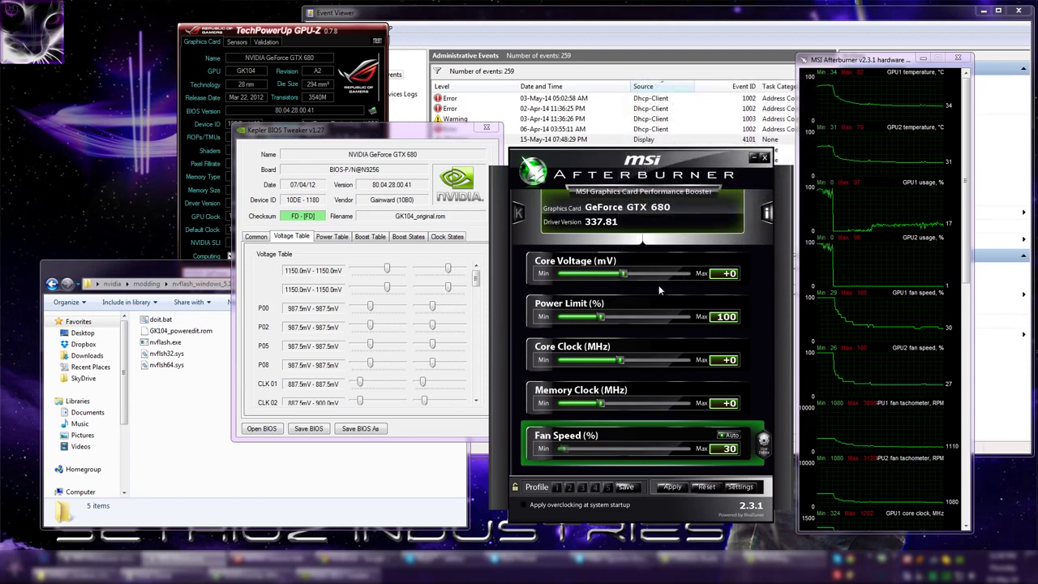
left_click_drag(969, 280, 981, 531)
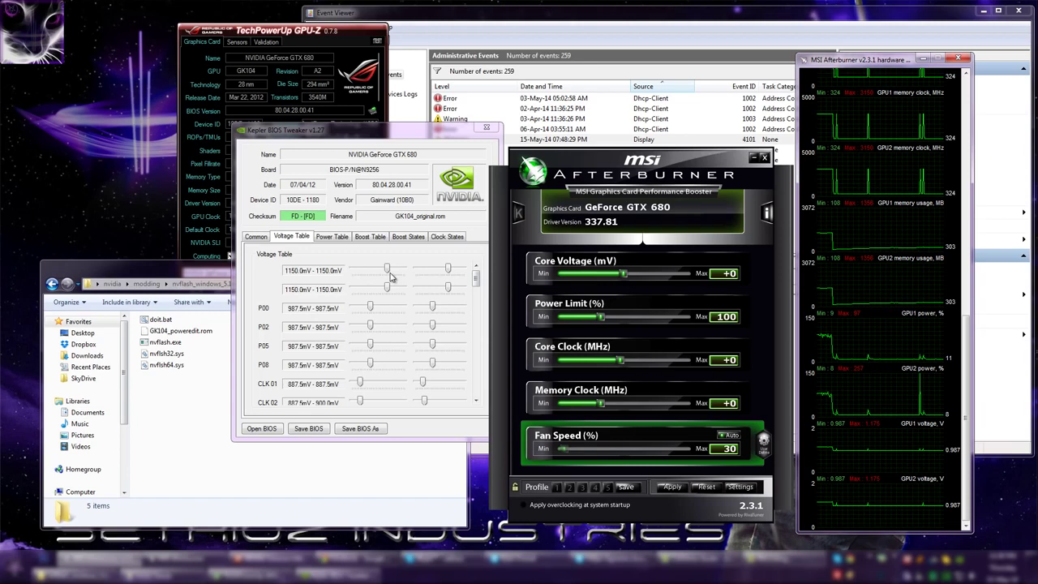
left_click(334, 236)
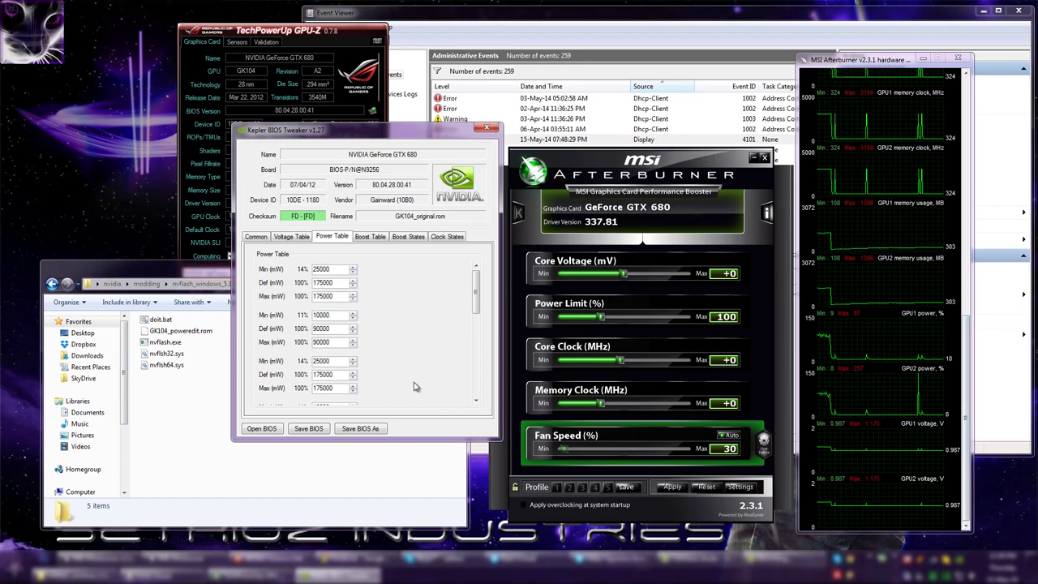
left_click_drag(368, 140, 361, 194)
left_click(285, 291)
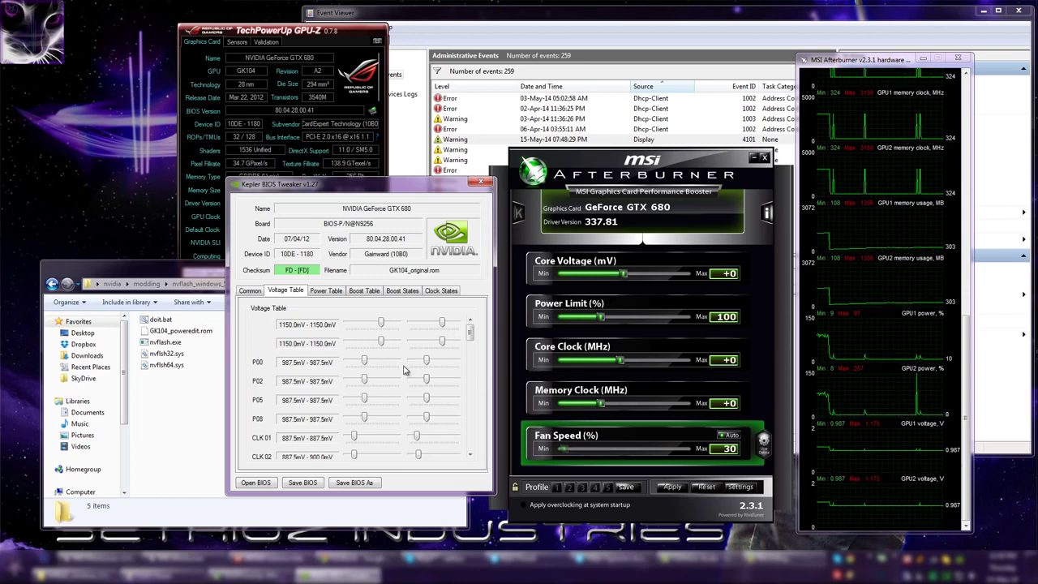
- Recheck the Common tab's 1150.0 MHz boost limit, then close Kepler BIOS Tweaker
left_click(252, 293)
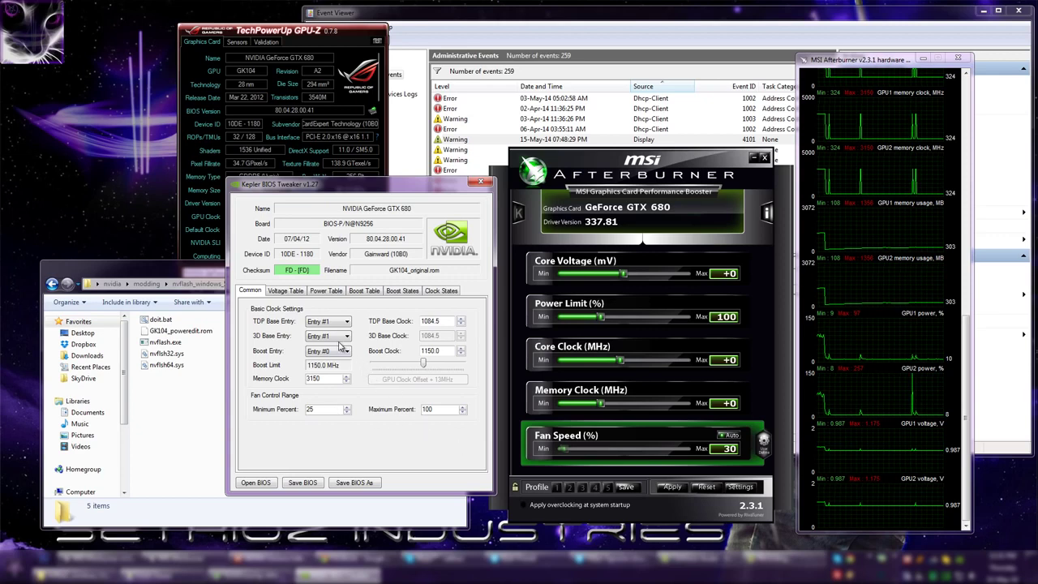
left_click(292, 299)
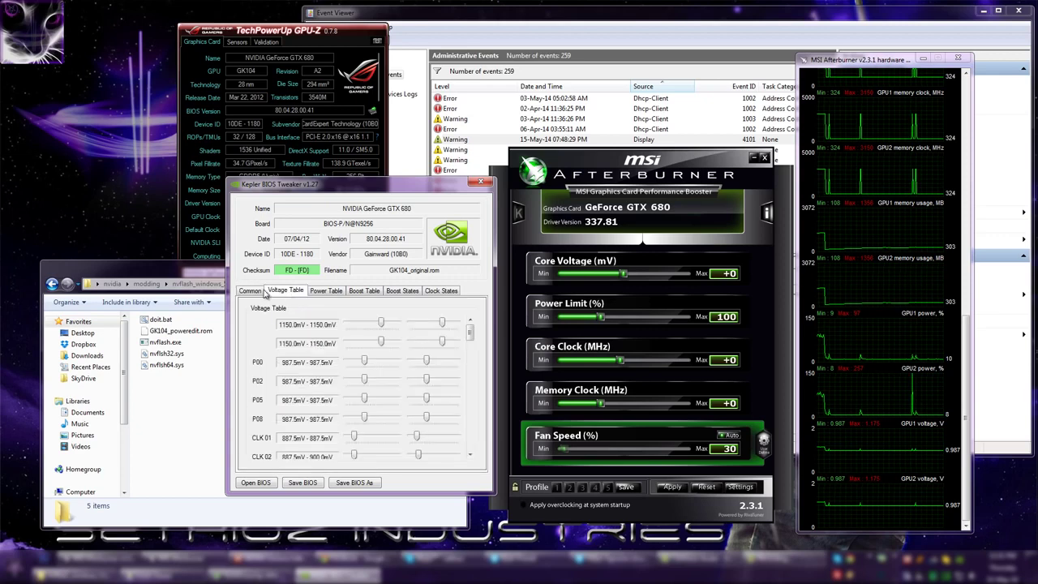
left_click(261, 291)
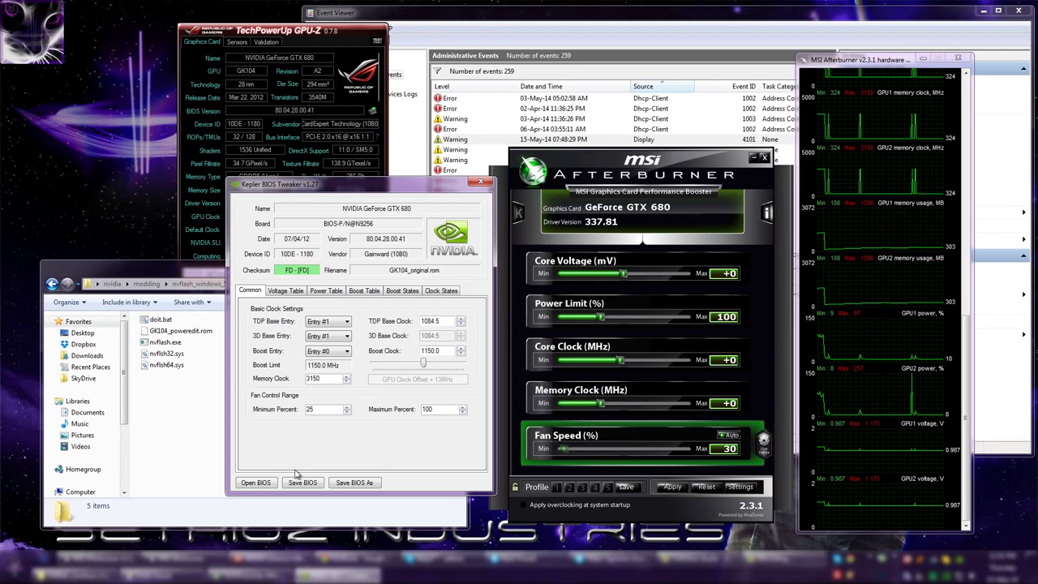
left_click(480, 181)
left_click(173, 336)
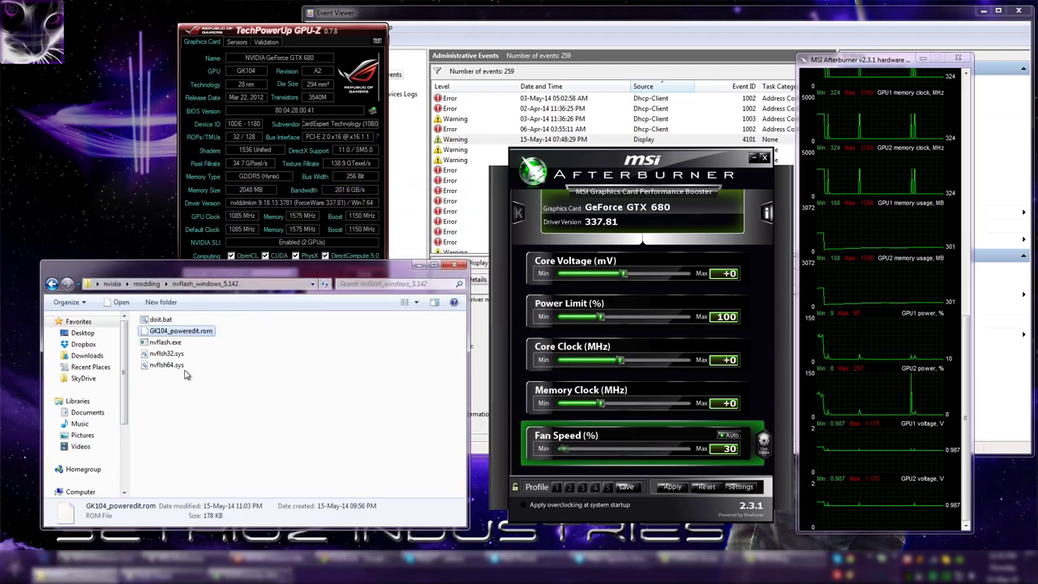
key("BackSpace")
double_click(172, 376)
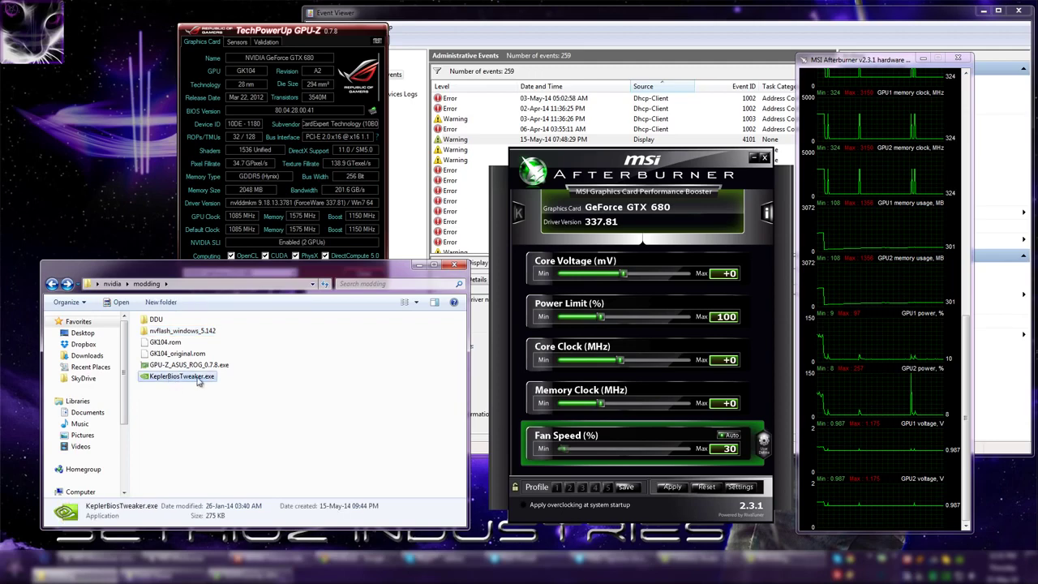
double_click(188, 332)
left_click_drag(180, 331, 507, 319)
left_click(533, 126)
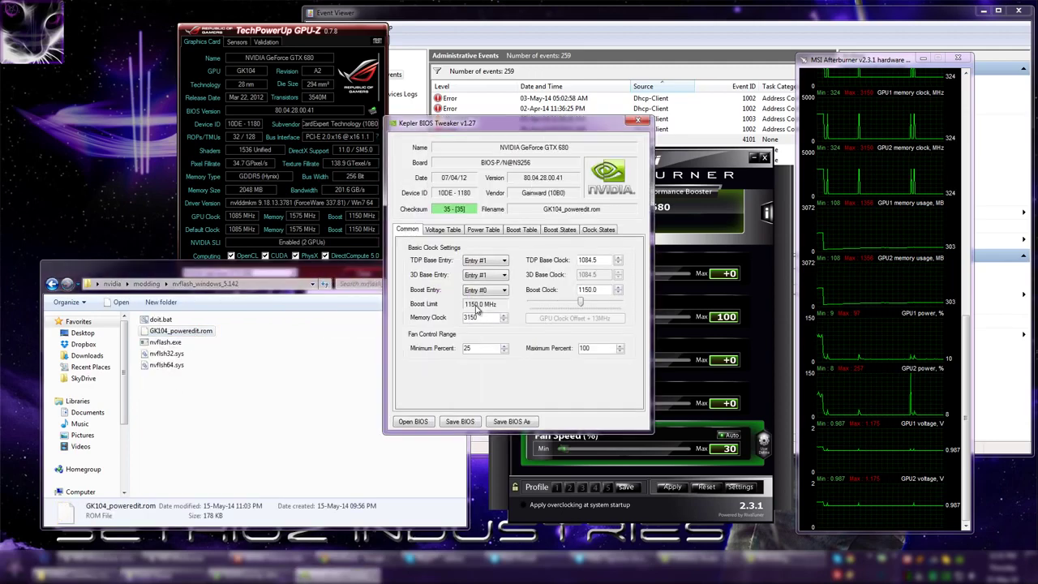
left_click_drag(550, 124, 397, 150)
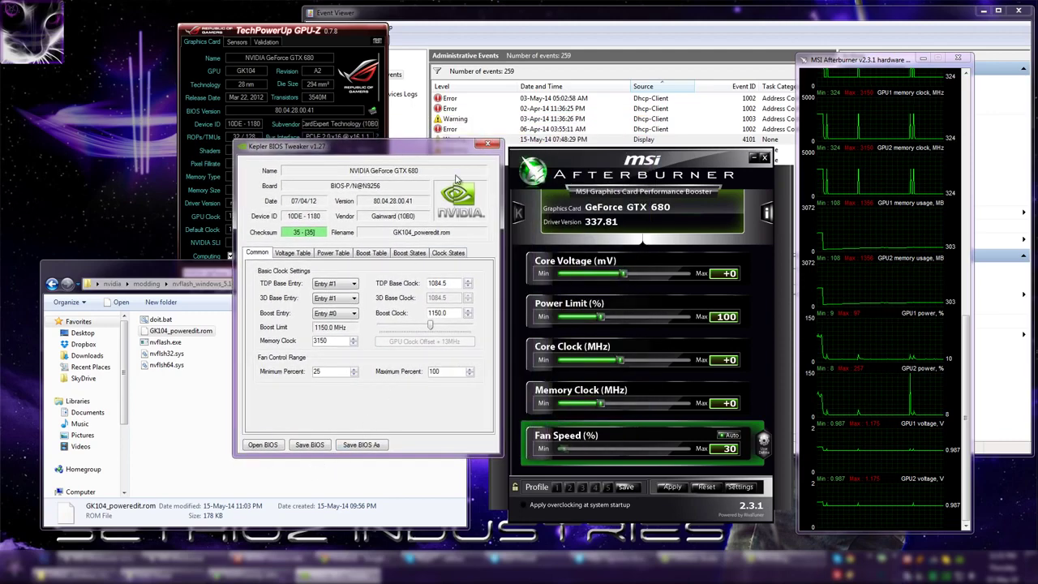
left_click(488, 144)
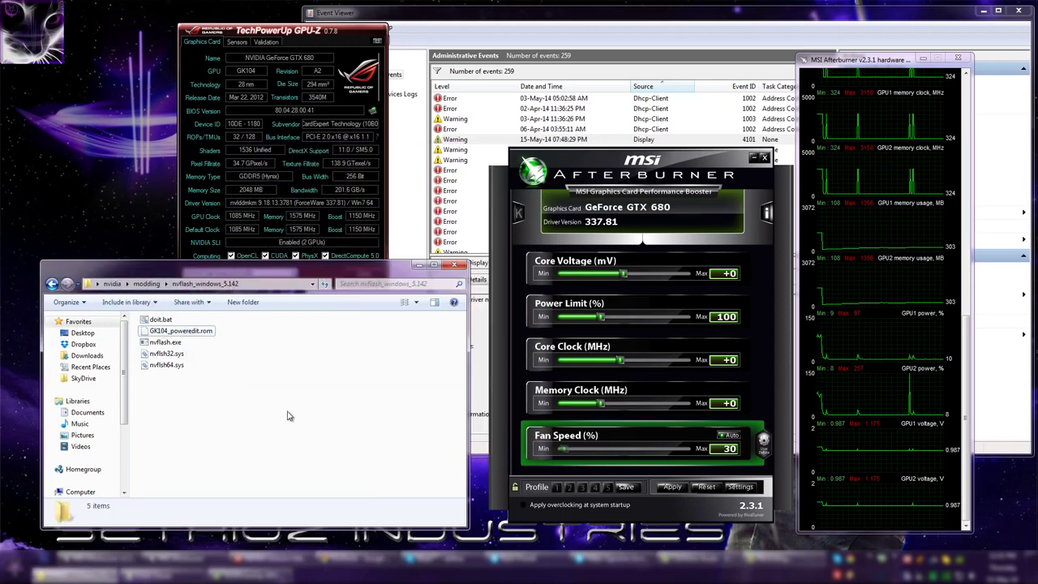
- Select doit.bat in nvflash_windows_5.142 and bring up its context menu
left_click(167, 342)
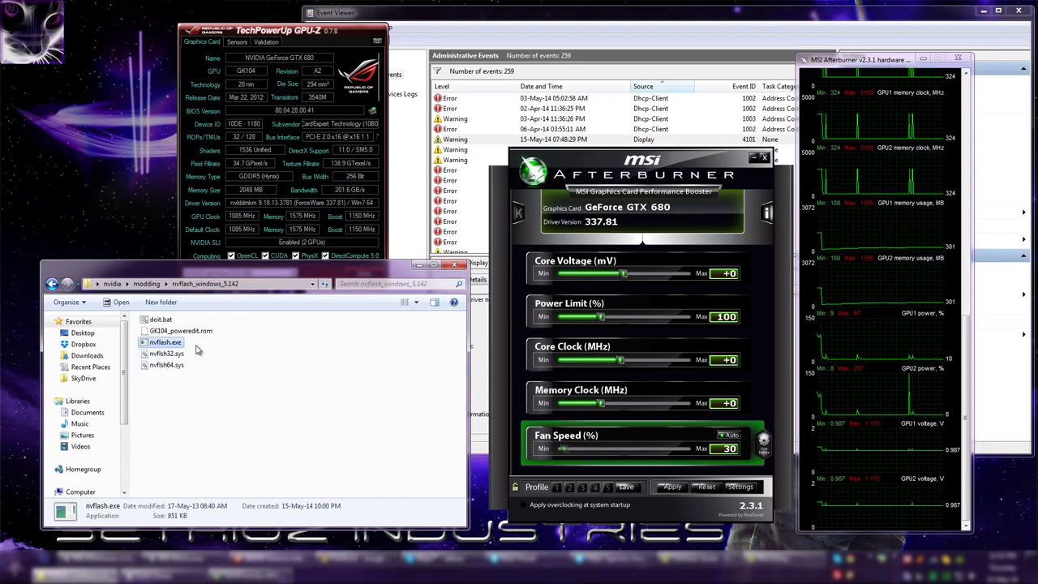
left_click_drag(194, 342, 240, 390)
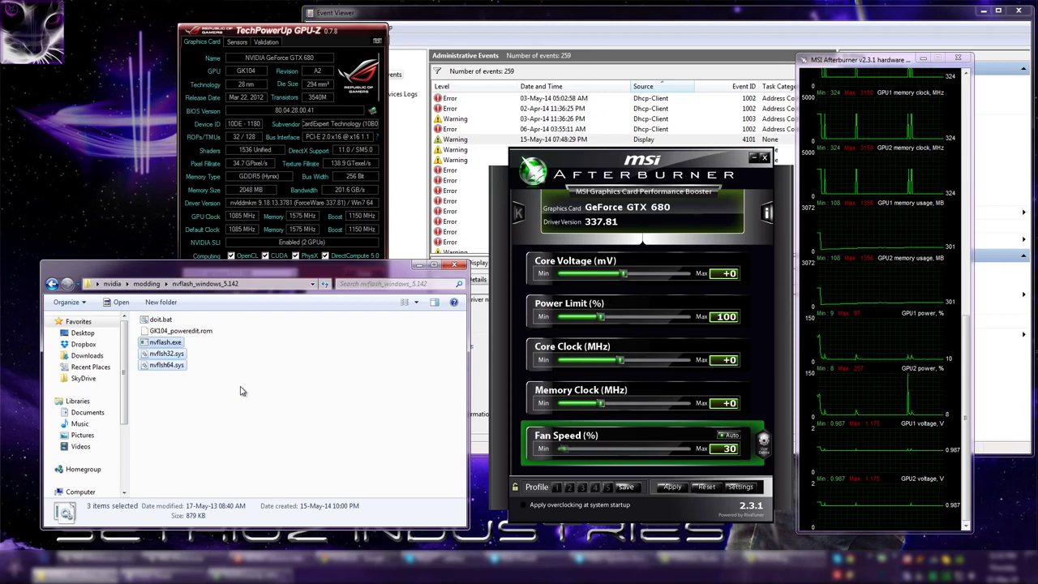
left_click(240, 391)
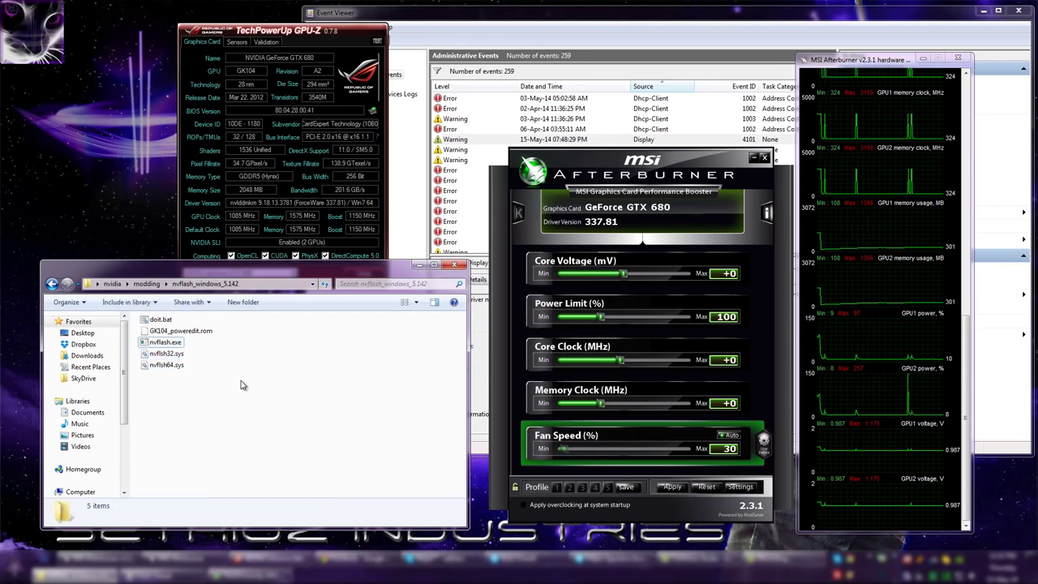
right_click(164, 321)
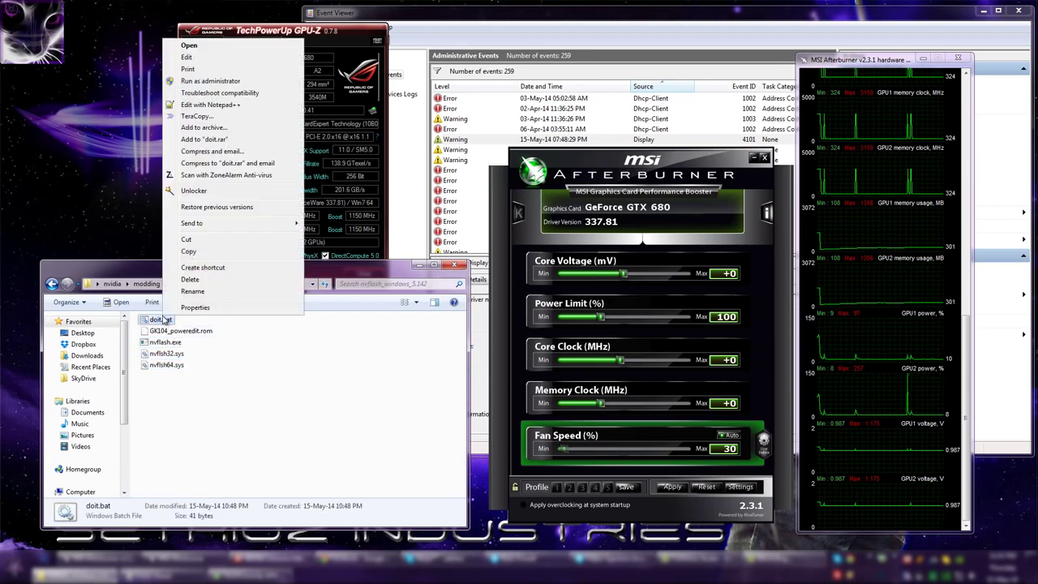
left_click(215, 384)
left_click(175, 344)
left_click(193, 344)
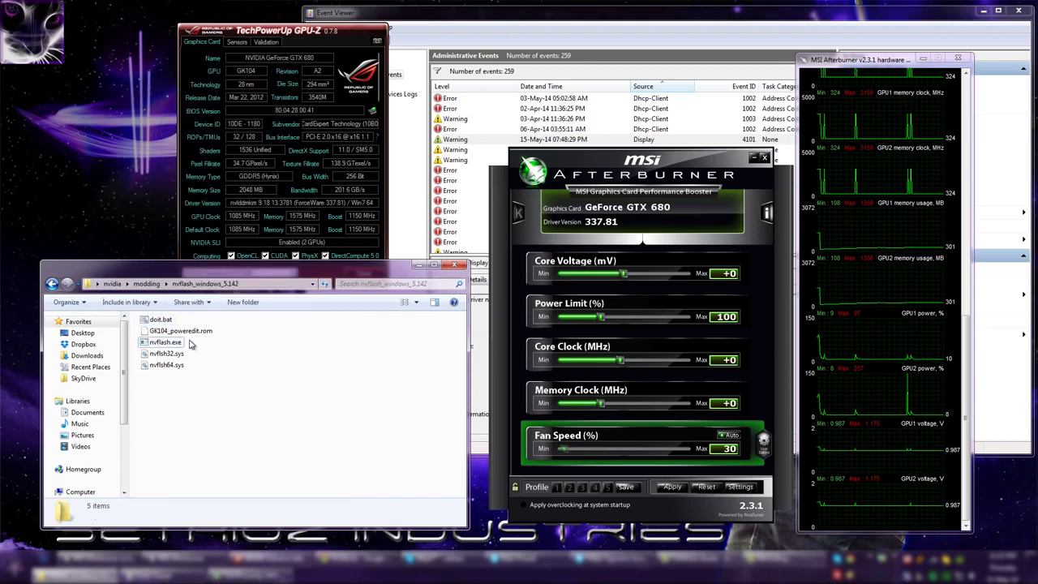
left_click(166, 321)
right_click(165, 320)
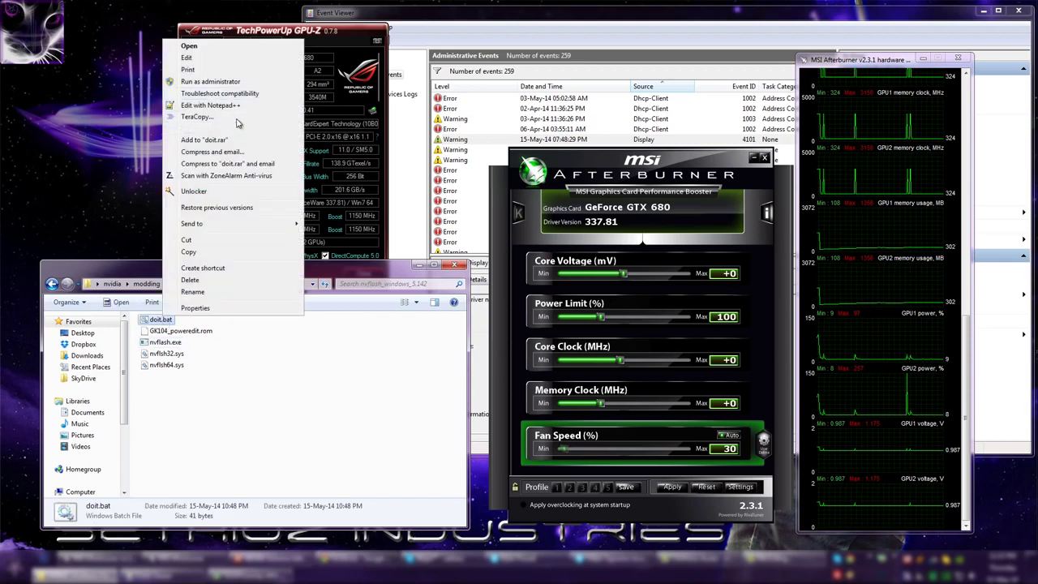
- Open doit.bat in Notepad++ and highlight the GK104_poweredit.rom name and the -i switch
left_click(211, 106)
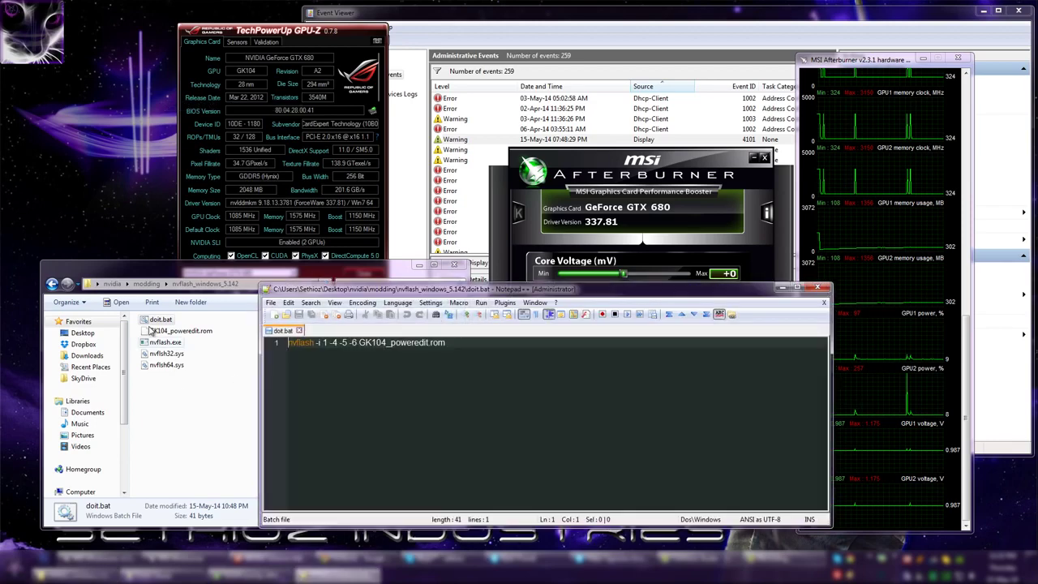
left_click(463, 354)
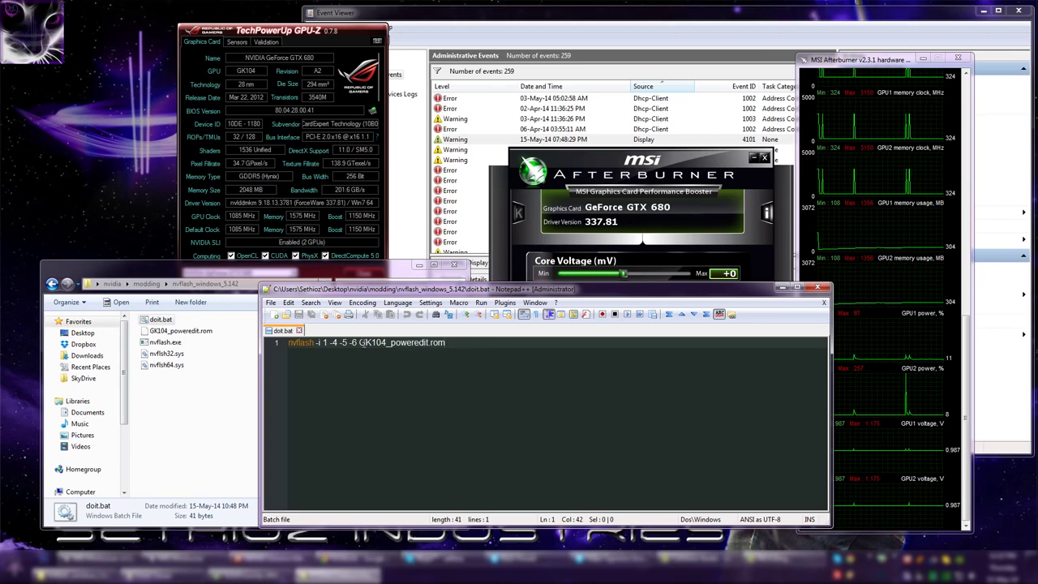
left_click_drag(360, 342, 446, 343)
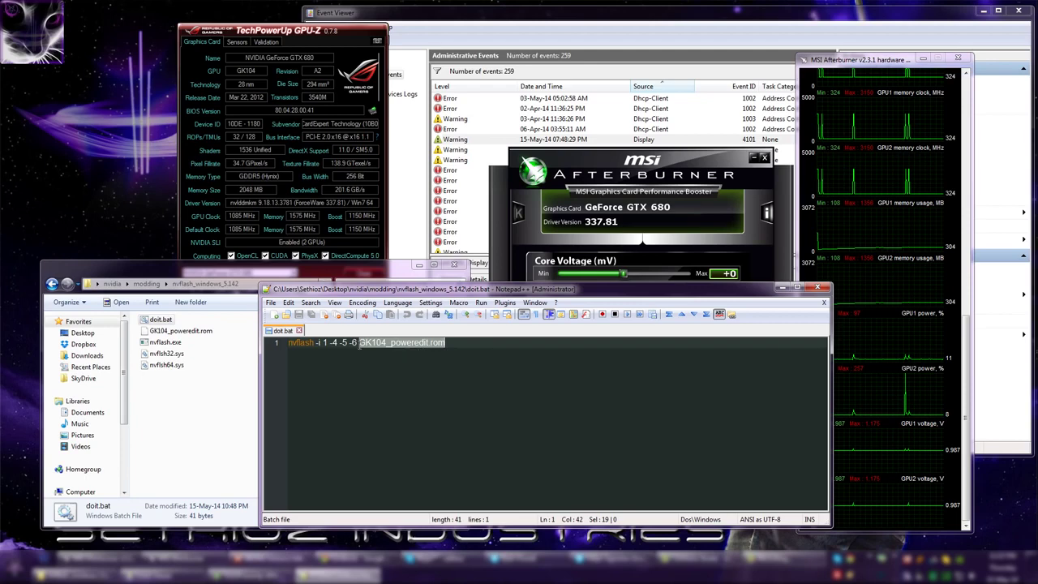
left_click(456, 342)
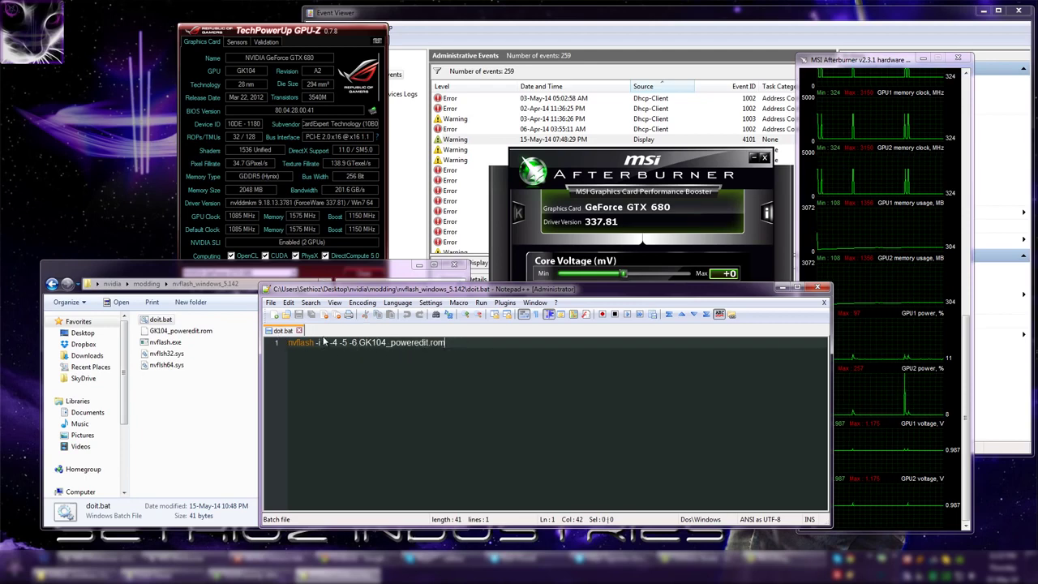
left_click_drag(314, 342, 324, 342)
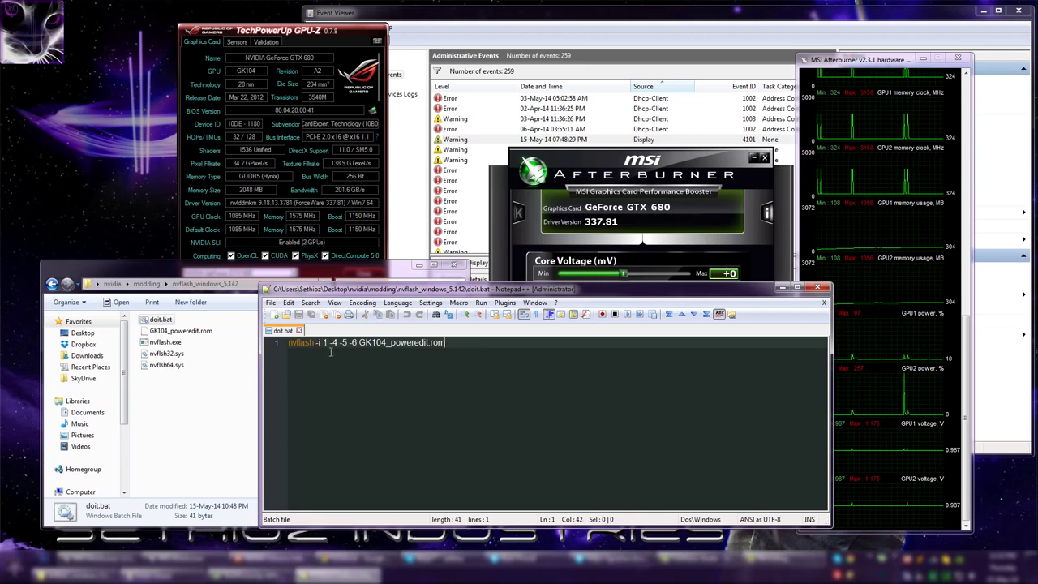
left_click_drag(320, 342, 316, 342)
left_click(324, 342)
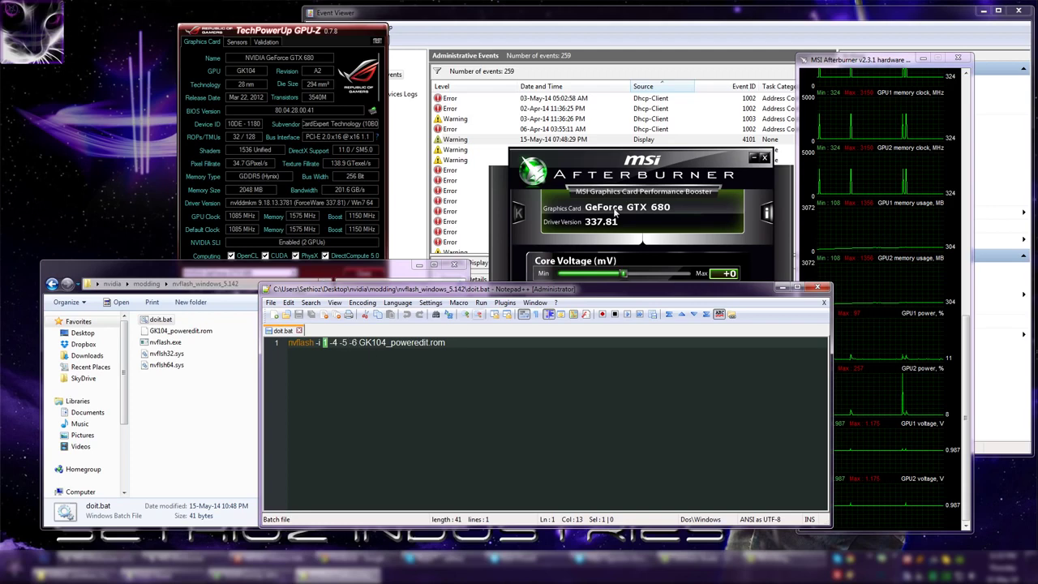
- Highlight the adapter index 1 and the -4 -5 -6 override switches in the command
left_click_drag(825, 96, 826, 36)
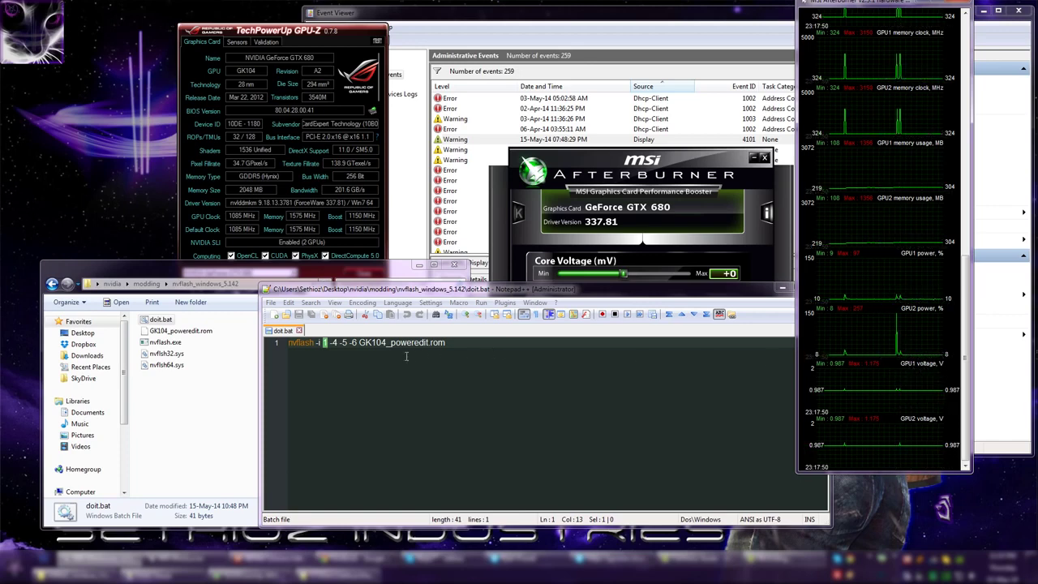
left_click(327, 342)
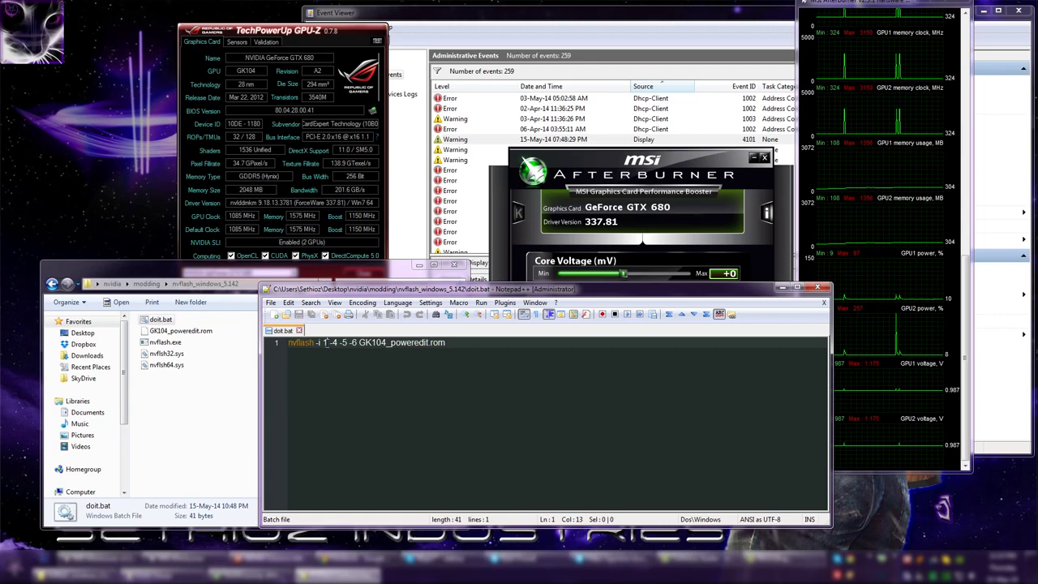
key("shift+Left")
left_click(910, 365)
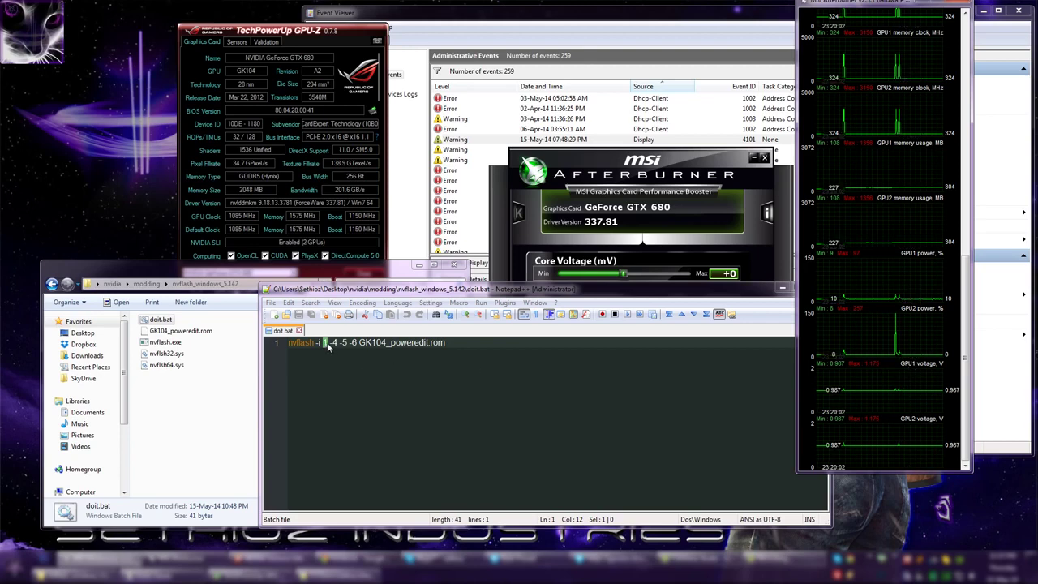
key("alt+Tab")
key("Right")
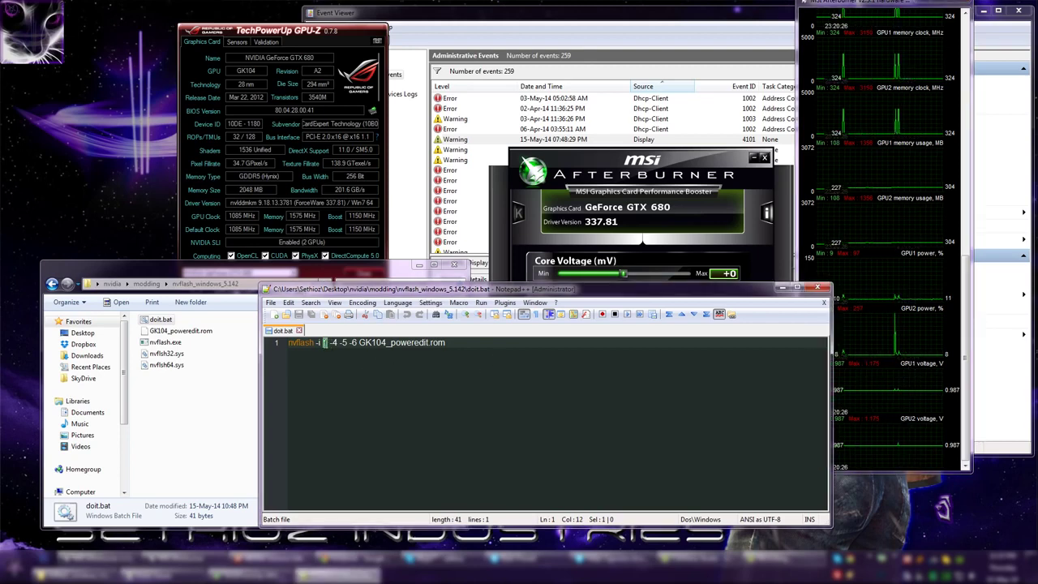
left_click_drag(446, 295, 419, 299)
left_click(297, 346)
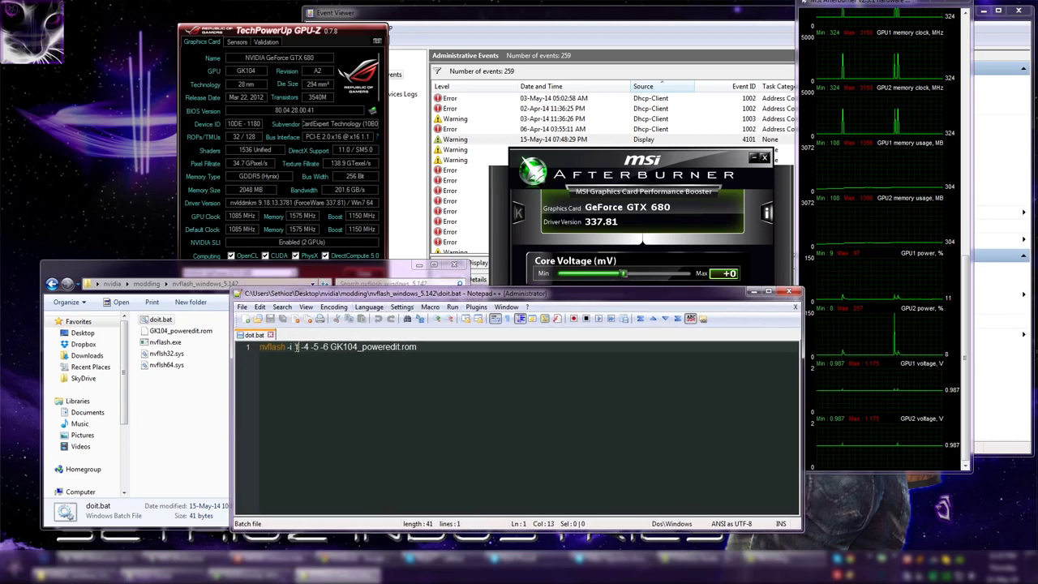
double_click(297, 346)
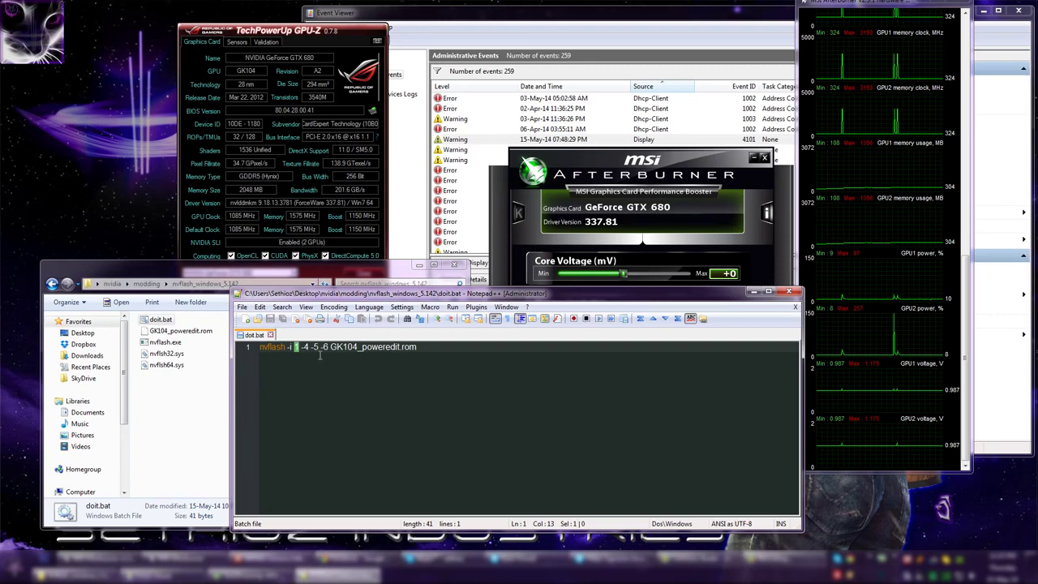
left_click_drag(302, 347, 329, 347)
key("End")
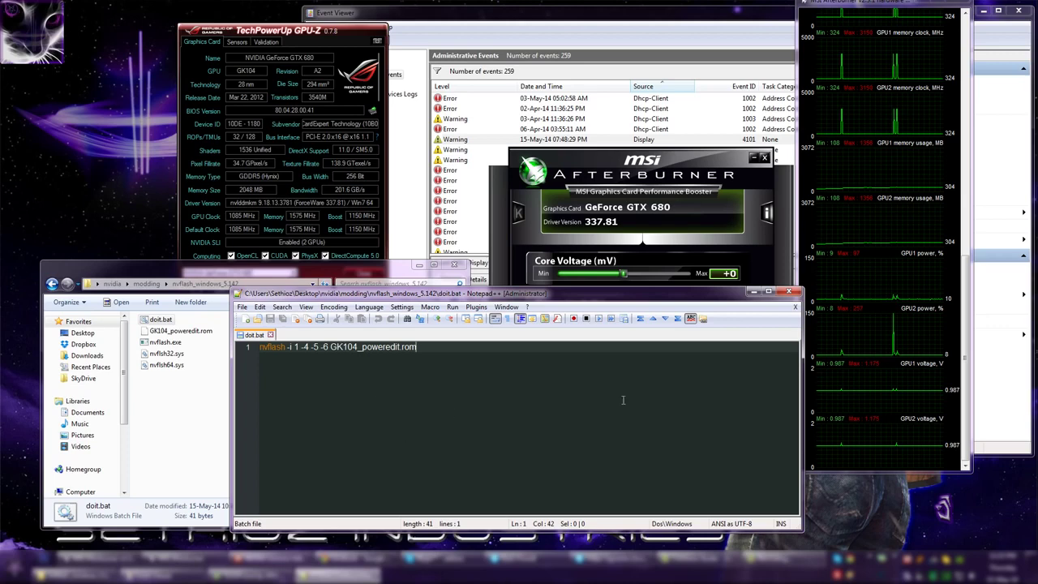
left_click_drag(523, 295, 505, 301)
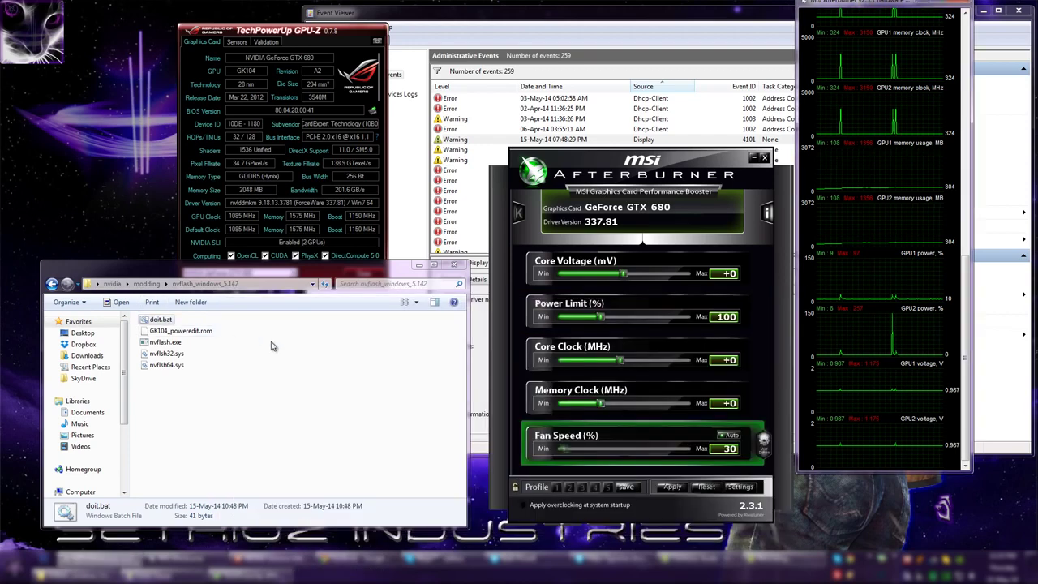
left_click(273, 347)
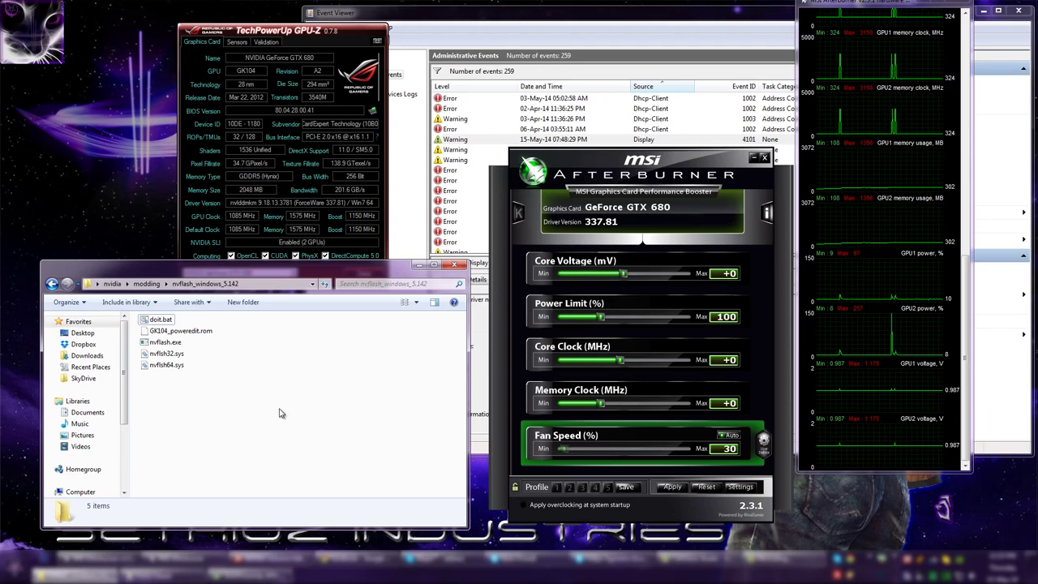
left_click(161, 321)
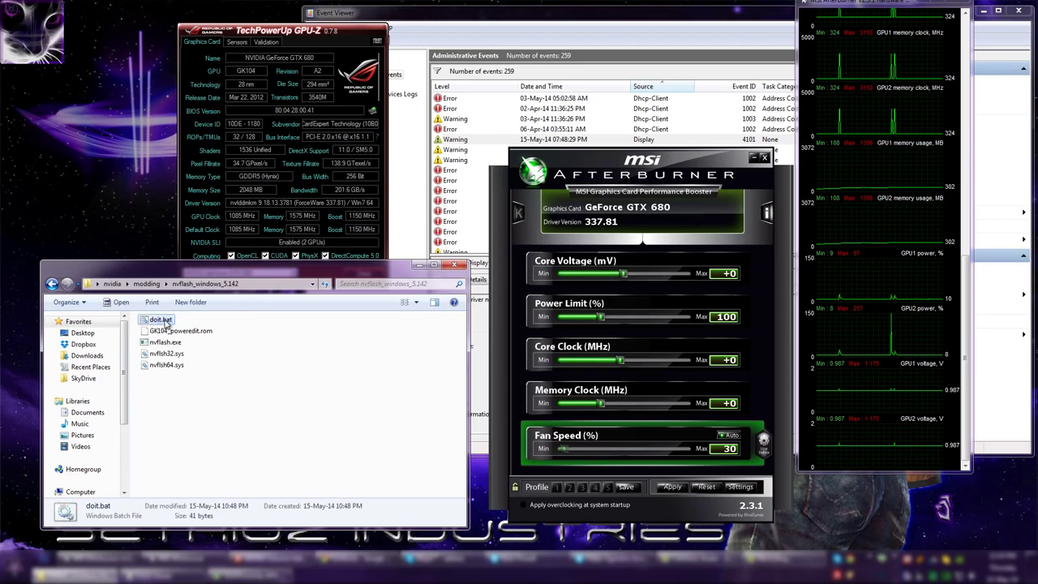
double_click(163, 321)
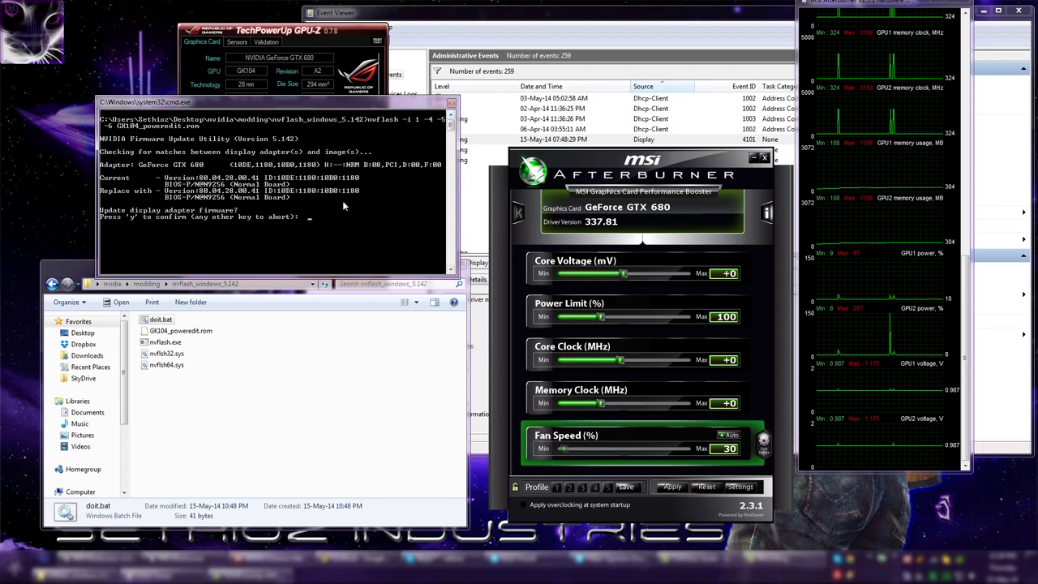
key("n")
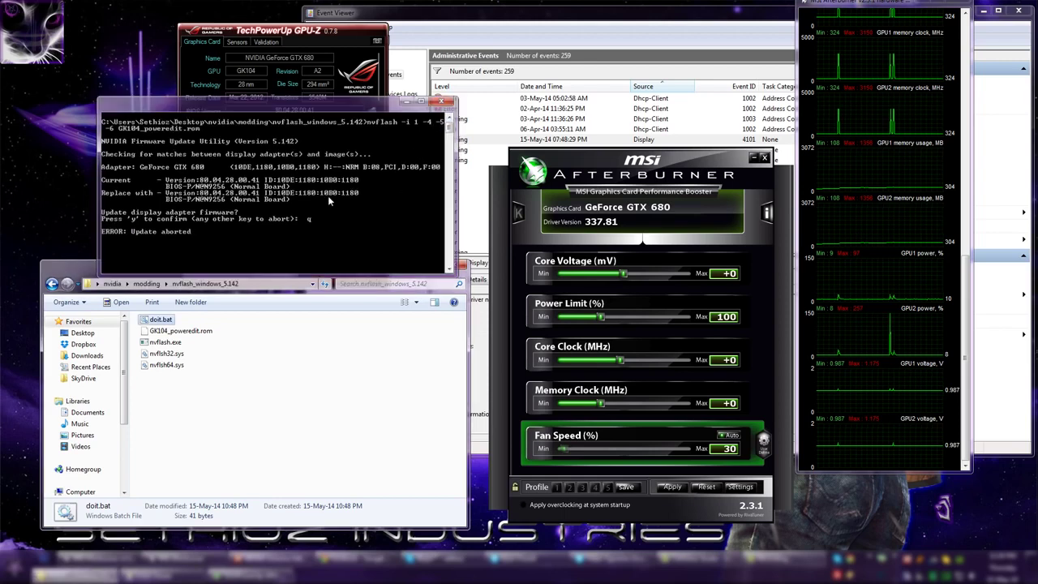
left_click(237, 406)
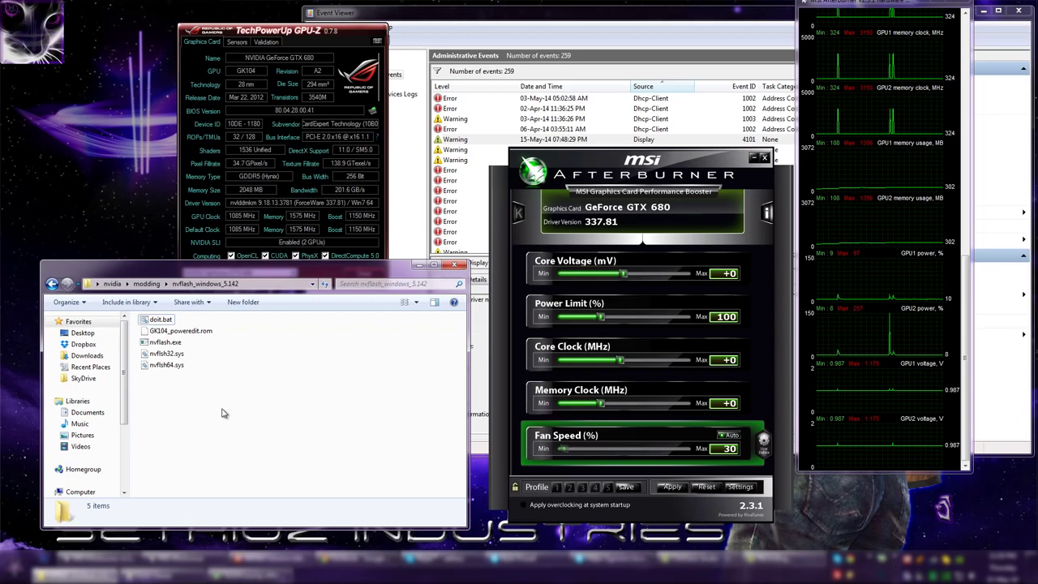
- Return Explorer to the modding folder and scroll Afterburner to the temperature, usage and fan graphs
key("BackSpace")
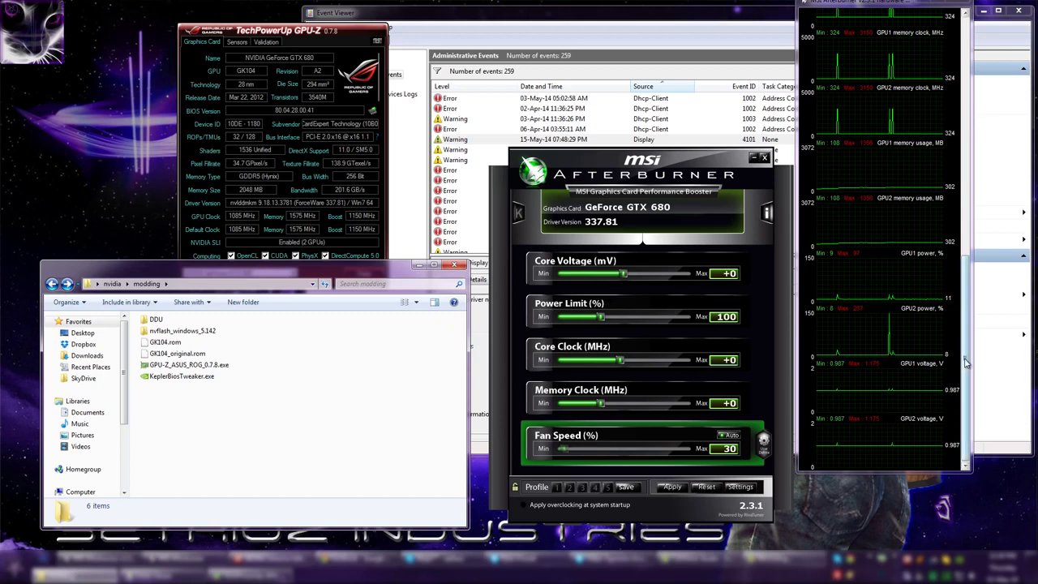
left_click_drag(966, 340, 803, 144)
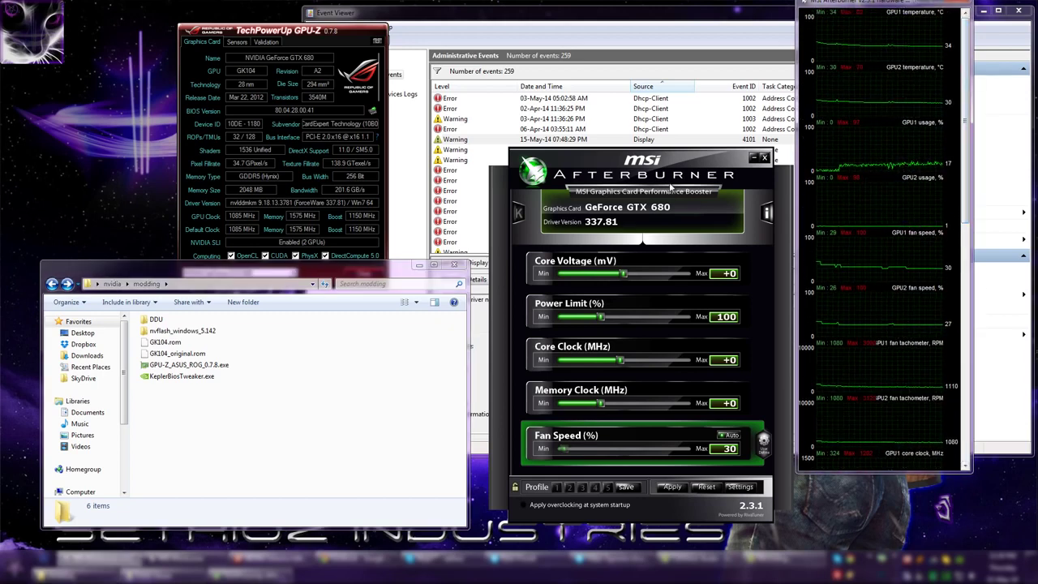
mouse_move(912, 41)
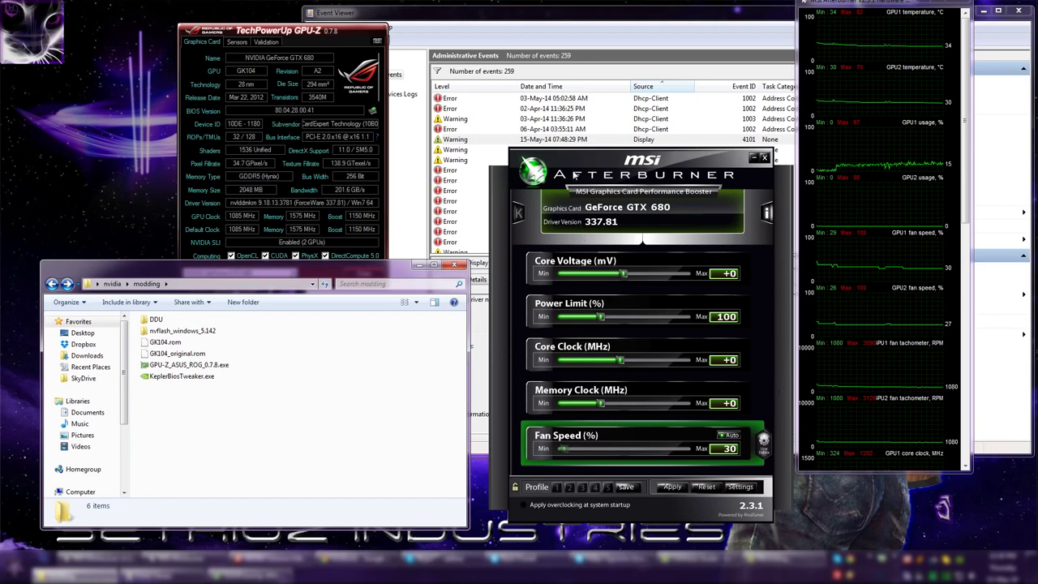
left_click_drag(576, 167, 564, 126)
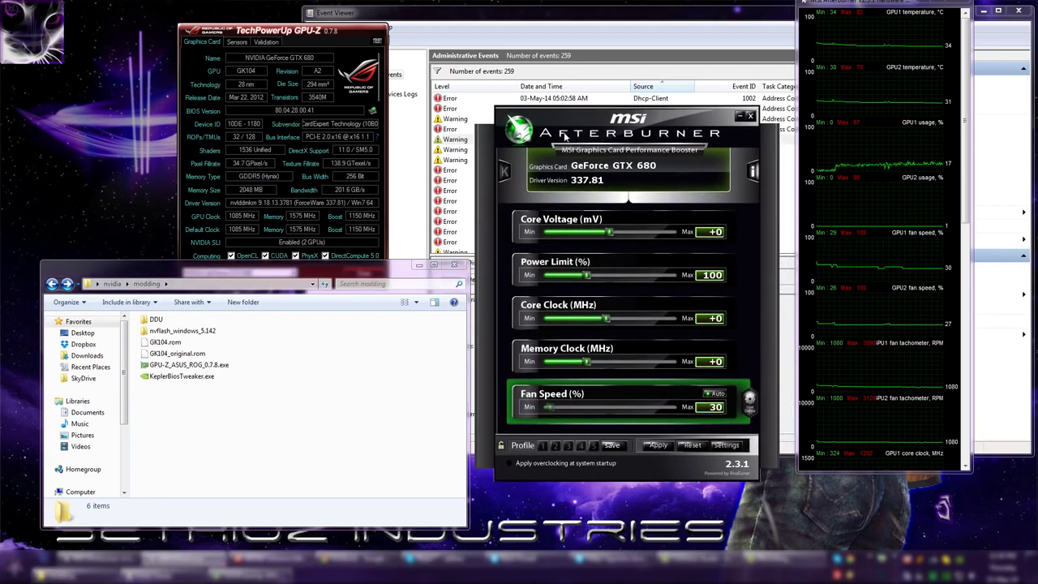
- Pull the core clock slider to -490, then return the core offset to +0
left_click_drag(856, 8, 853, 46)
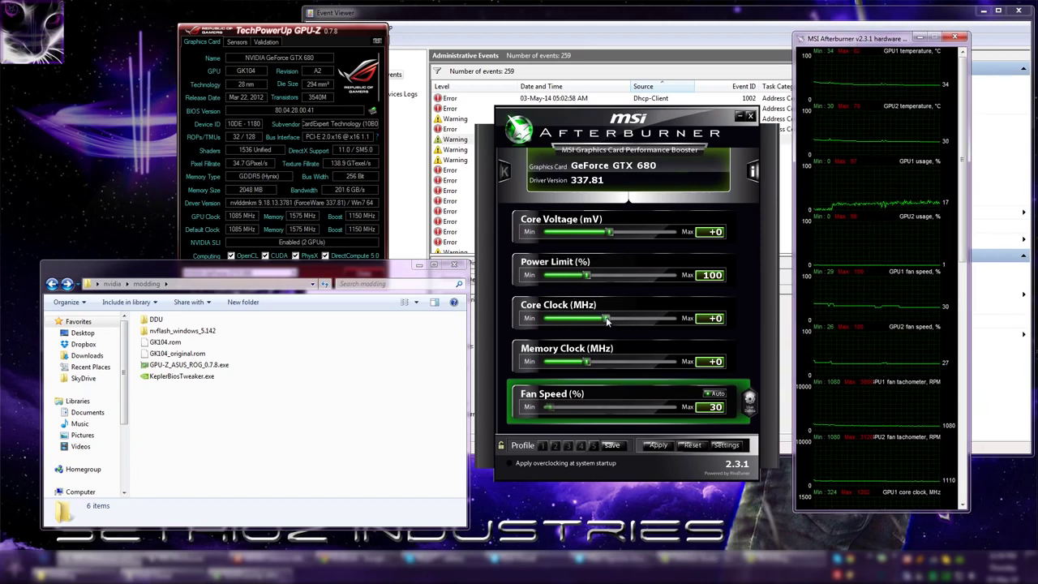
mouse_move(607, 319)
left_mouse_down()
mouse_move(544, 324)
mouse_move(602, 322)
left_mouse_up()
left_click(721, 321)
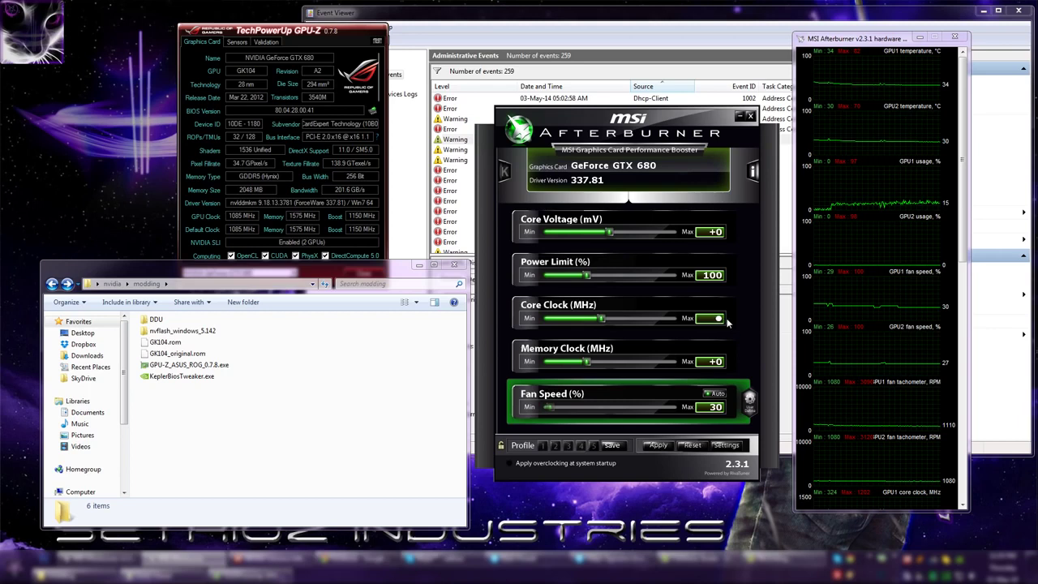
type("0")
key("Return")
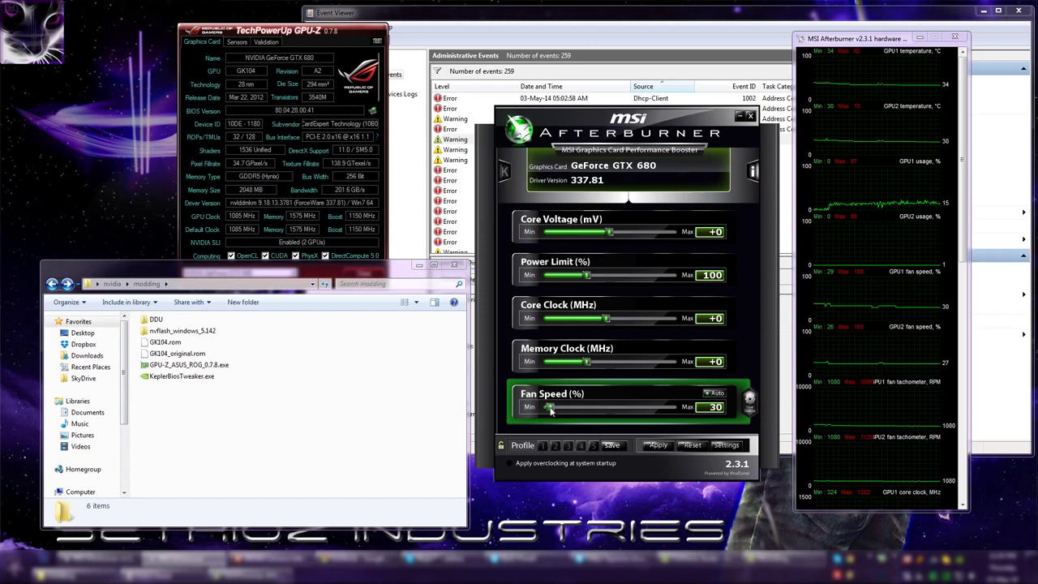
- Set fan speed to 100% and apply -100 MHz core and memory clock offsets
left_click_drag(550, 407, 677, 407)
left_click(705, 362)
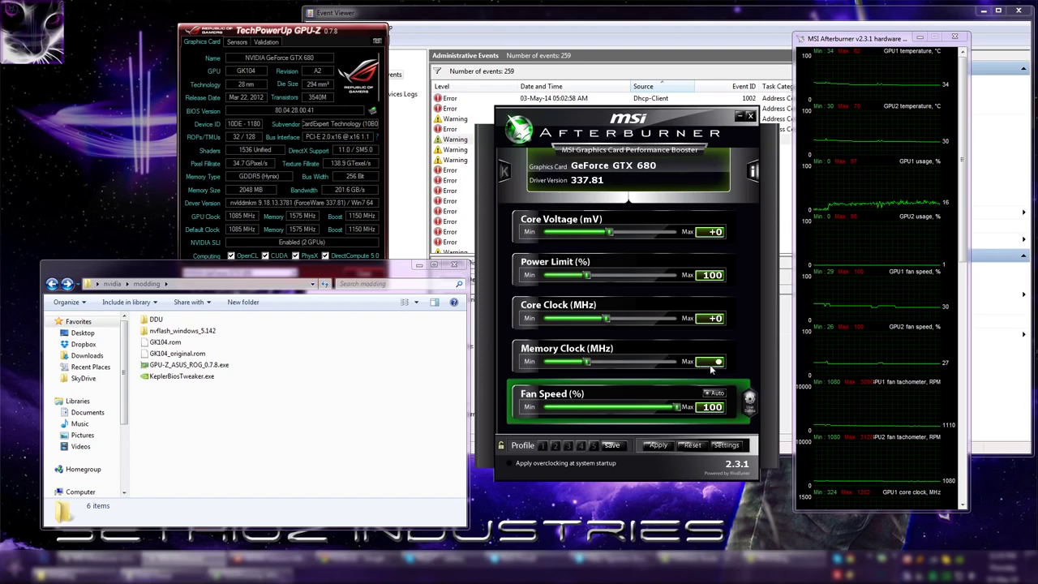
type("-100")
key("Return")
left_click(717, 320)
type("-100")
key("Return")
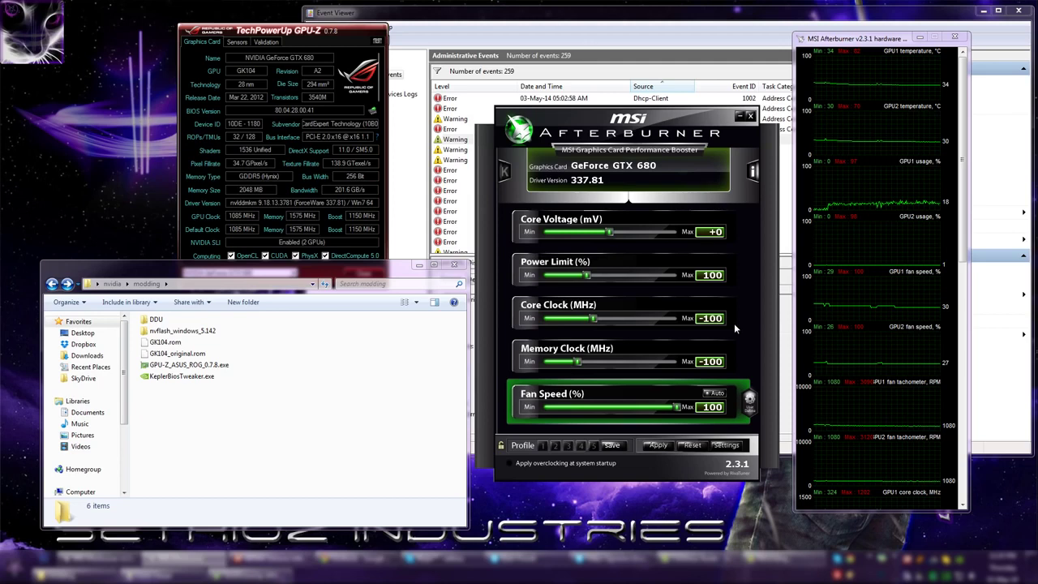
left_click(654, 447)
- Reset the memory and core clock offsets to +0 and set fan speed to Auto
mouse_move(662, 110)
left_mouse_down()
mouse_move(662, 84)
mouse_move(662, 113)
left_mouse_up()
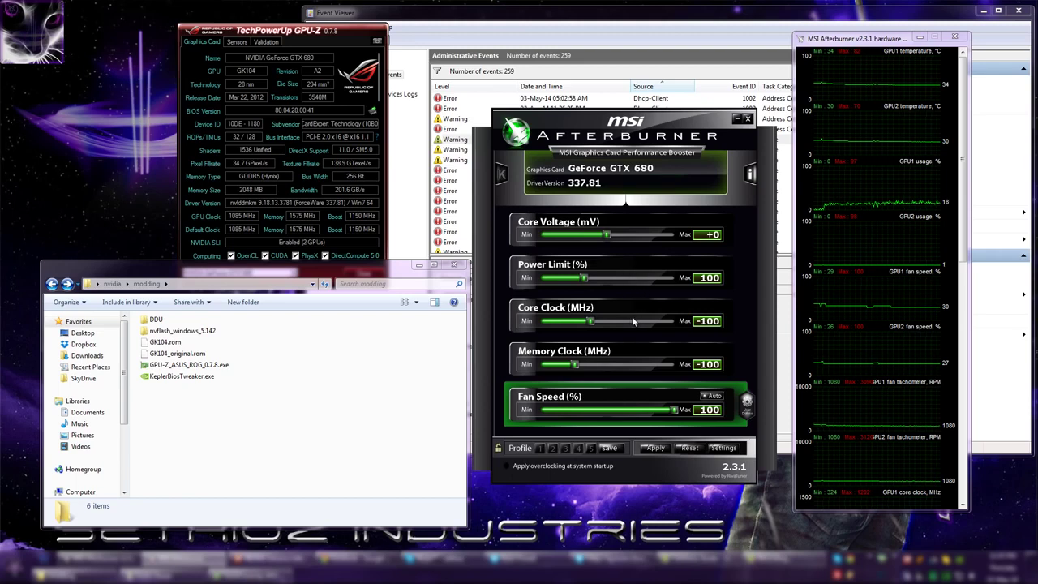
left_click(704, 366)
type("0")
key("Return")
left_click(711, 323)
type("0")
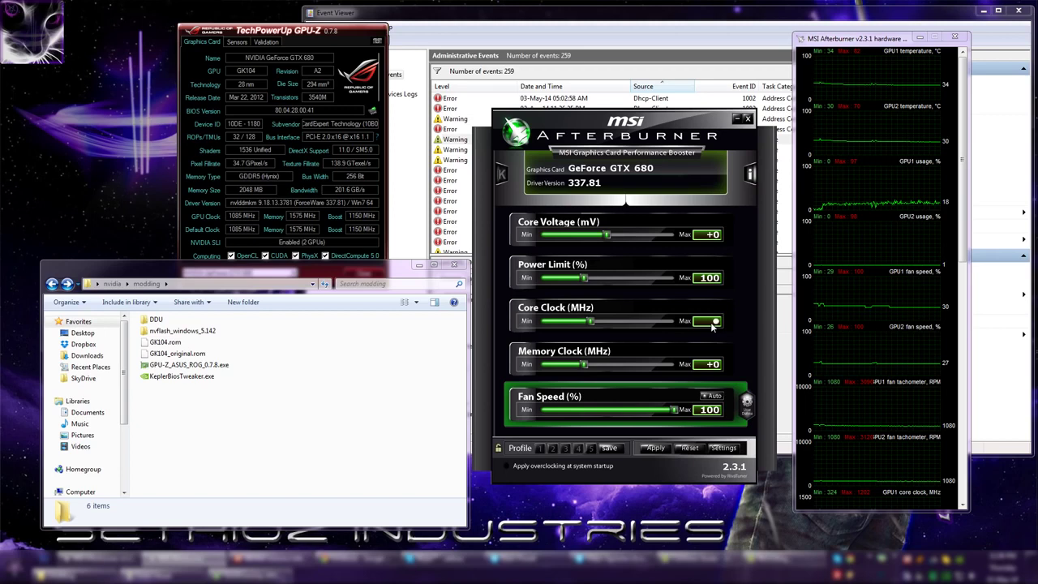
key("Return")
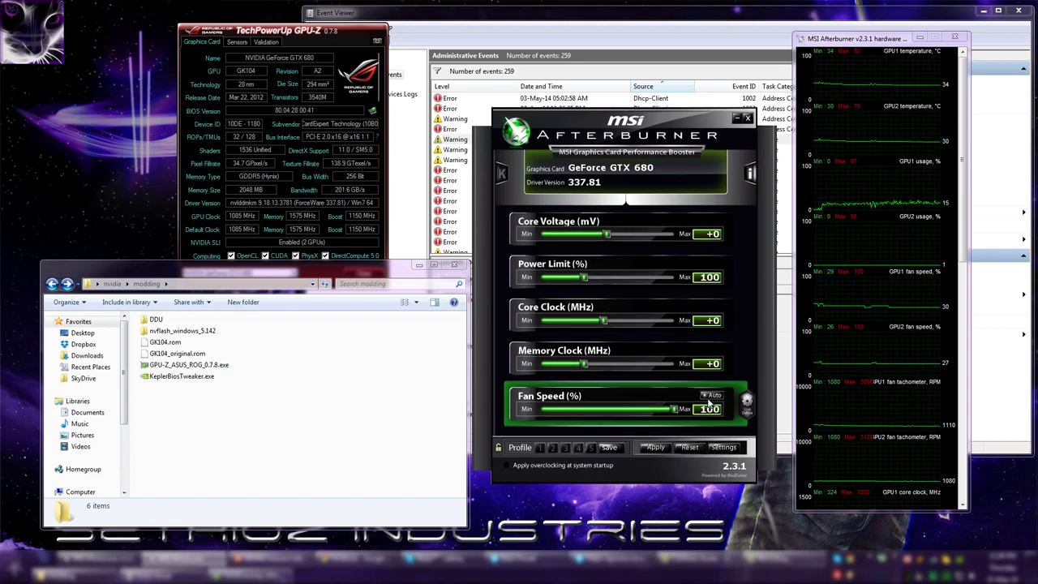
left_click(710, 396)
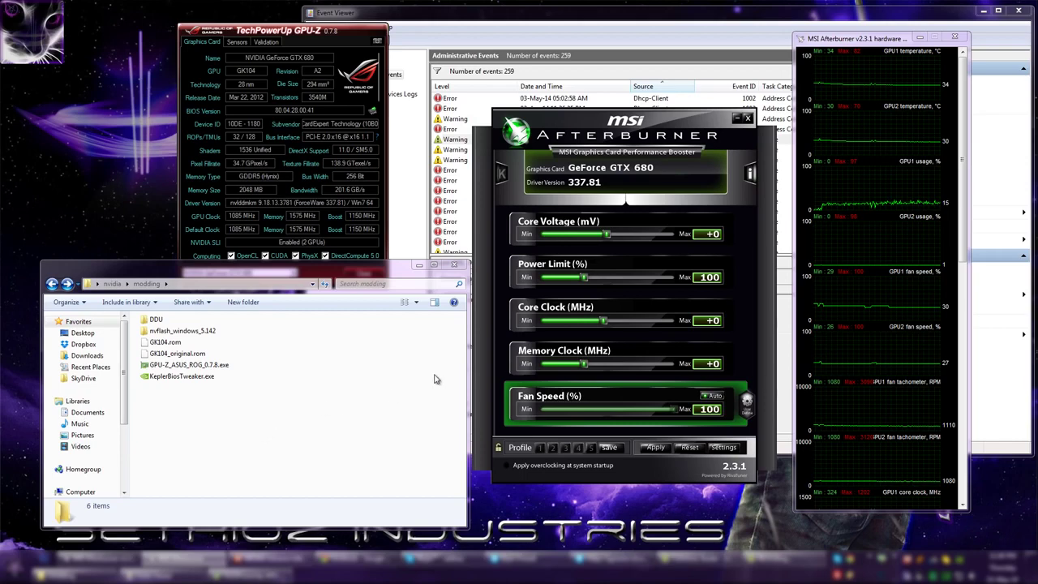
- Load GK104_poweredit.rom into Kepler BIOS Tweaker, check its Common settings, then close it
left_click(292, 412)
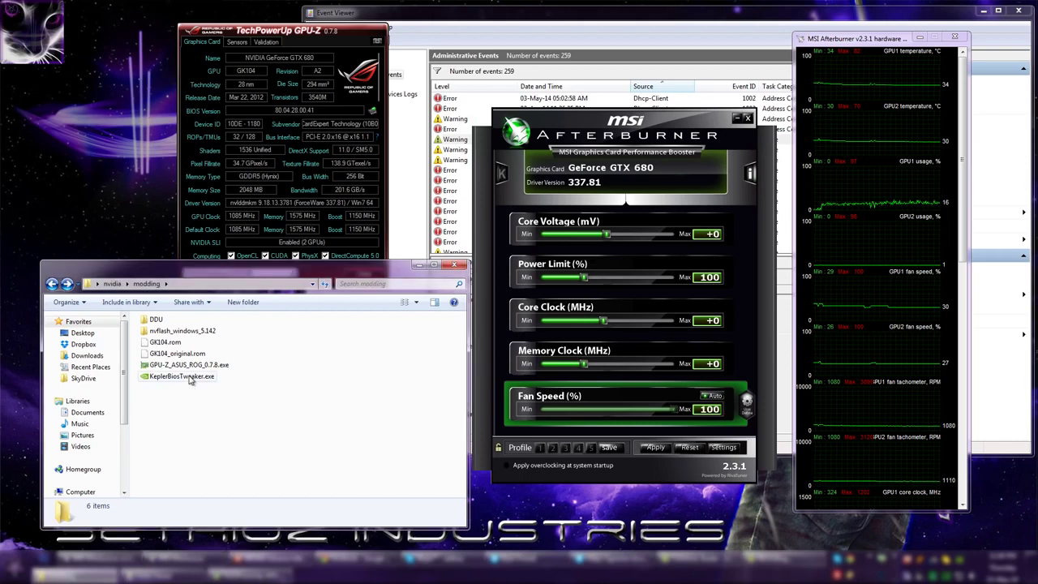
double_click(182, 376)
double_click(183, 330)
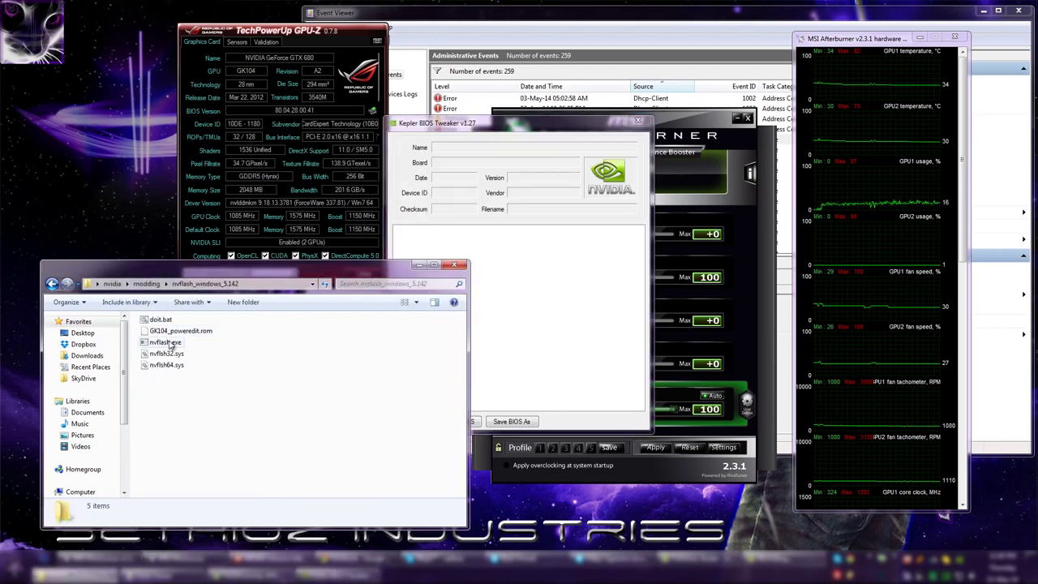
left_click_drag(194, 332, 487, 182)
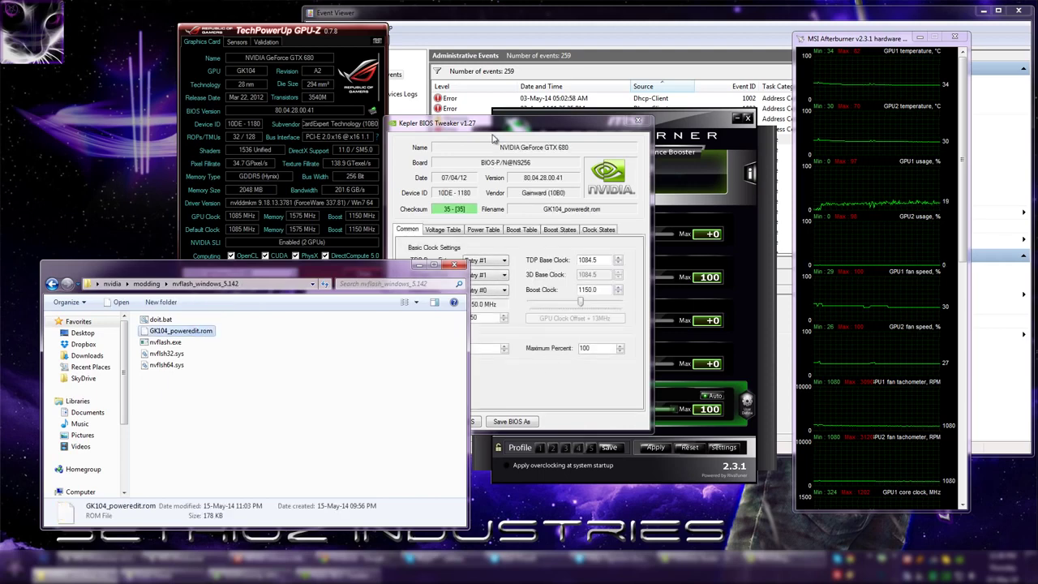
left_click_drag(493, 123, 331, 118)
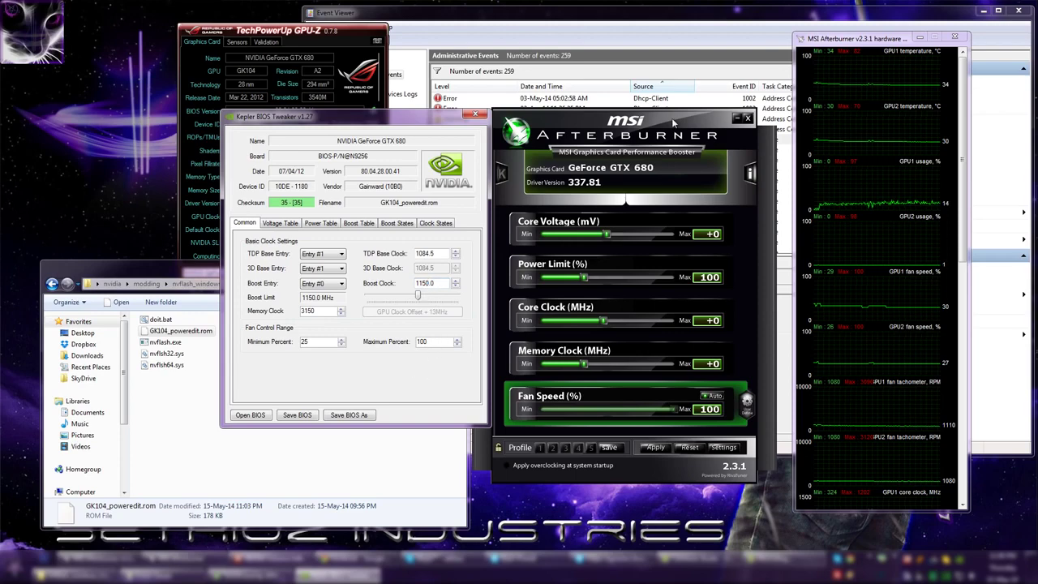
mouse_move(671, 118)
left_mouse_down()
mouse_move(661, 113)
mouse_move(689, 98)
mouse_move(684, 119)
left_mouse_up()
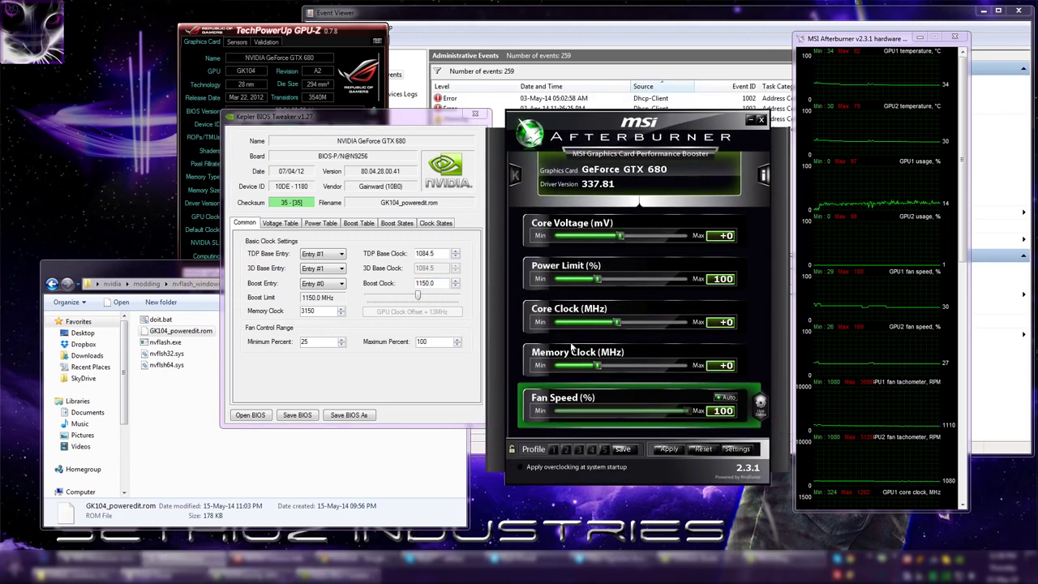
left_click_drag(426, 122, 399, 166)
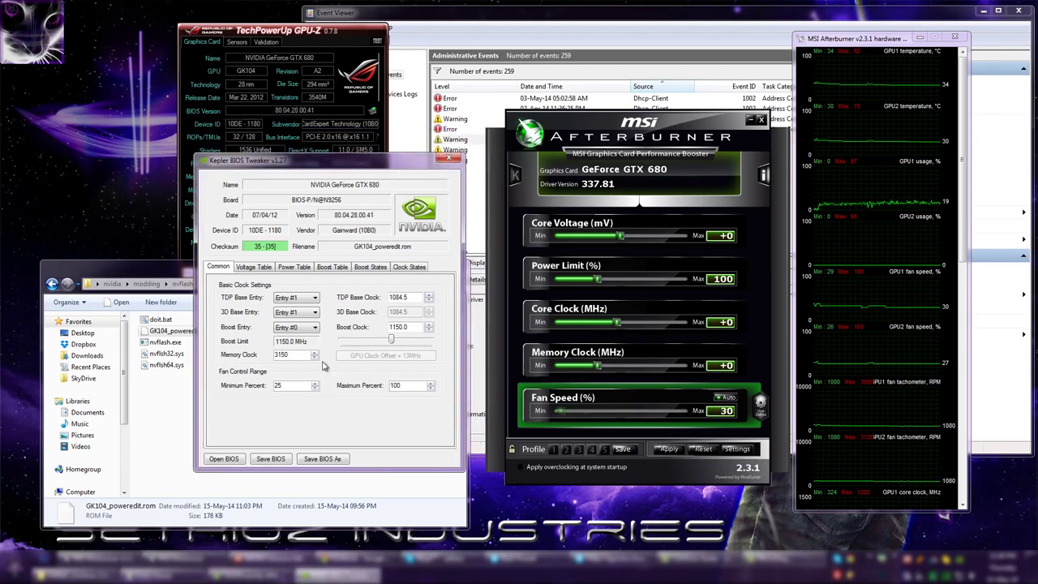
left_click(448, 157)
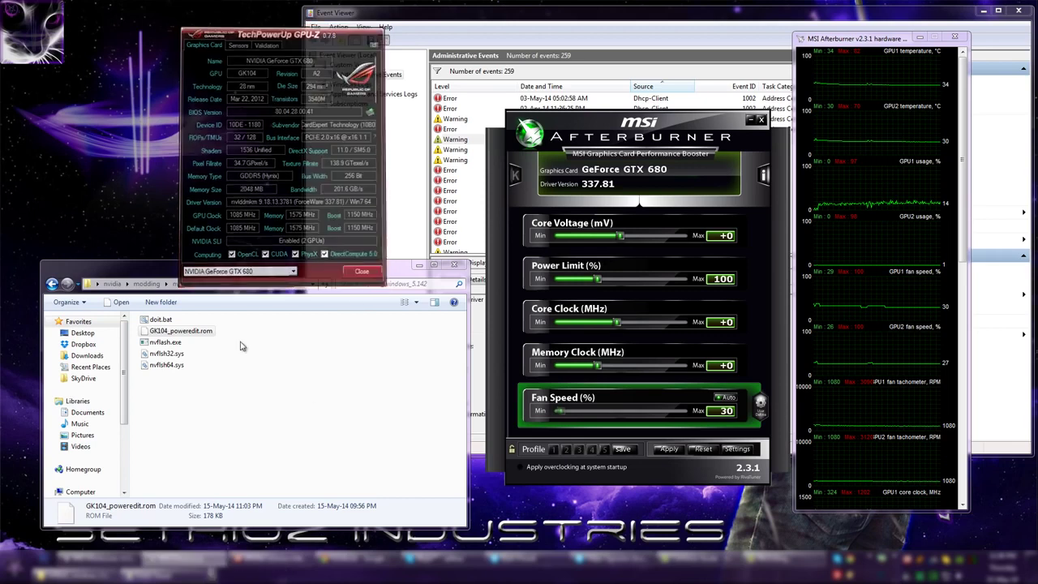
- Return Explorer to the modding folder, nudge Afterburner and Explorer aside, and raise Event Viewer
key("BackSpace")
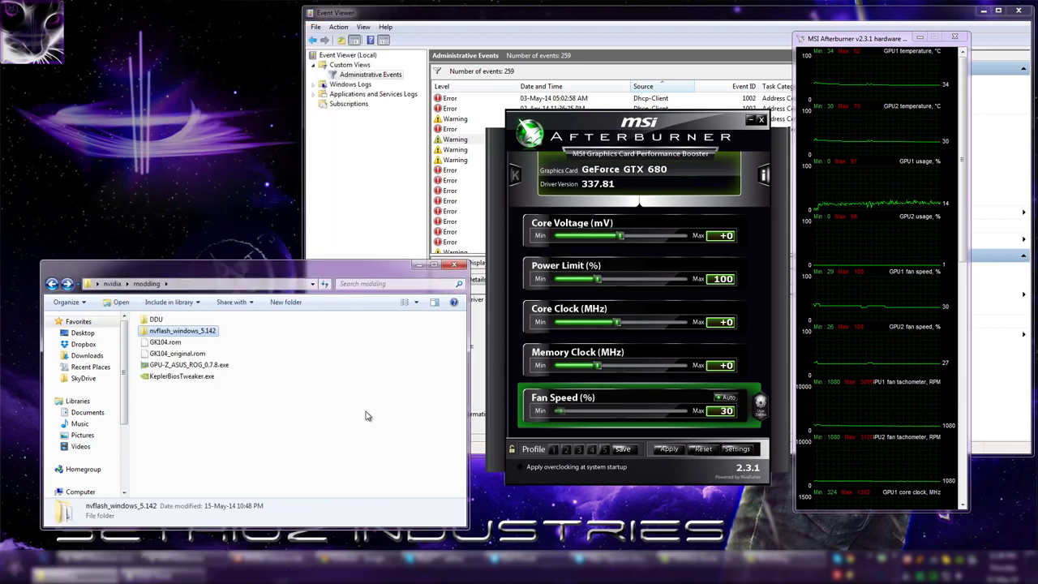
left_click(355, 412)
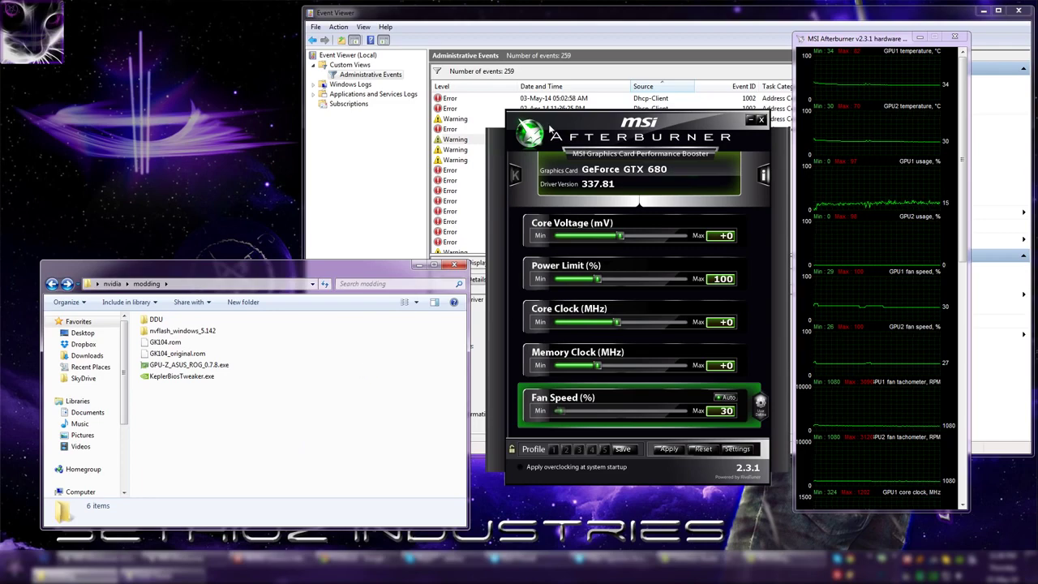
mouse_move(554, 128)
left_mouse_down()
mouse_move(470, 127)
mouse_move(538, 132)
left_mouse_up()
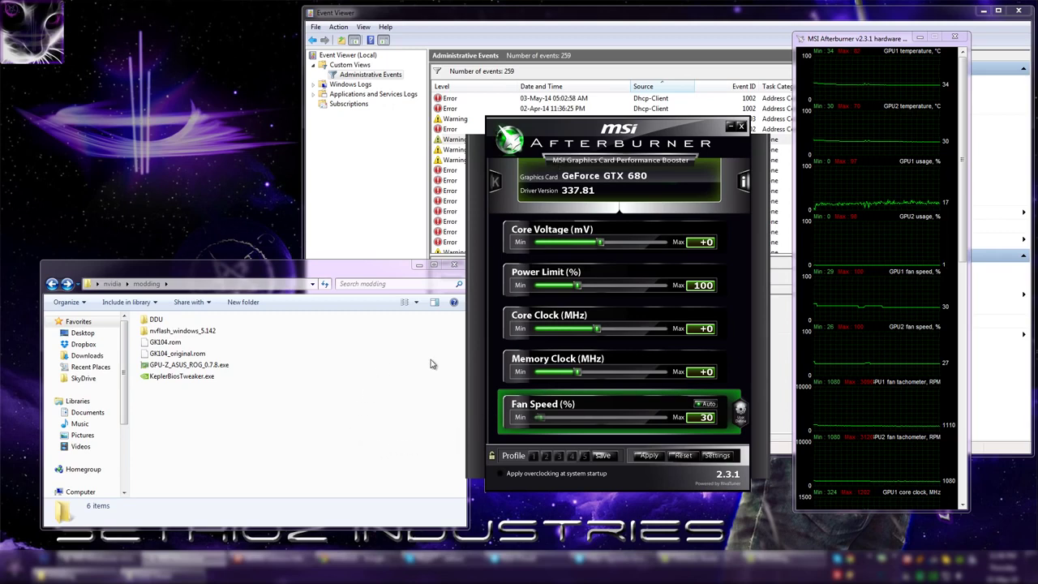
left_click_drag(372, 271, 352, 251)
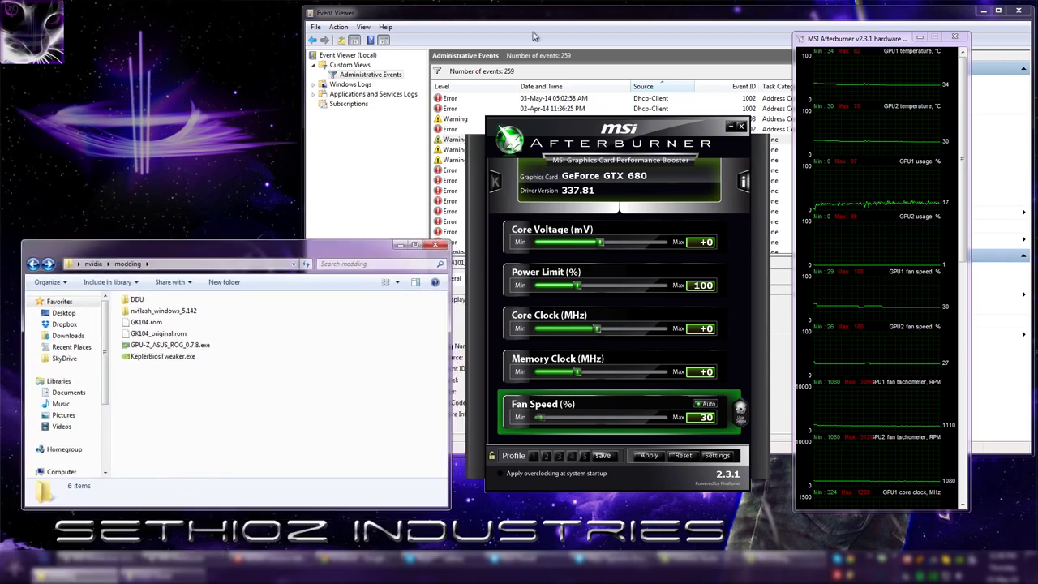
left_click(567, 18)
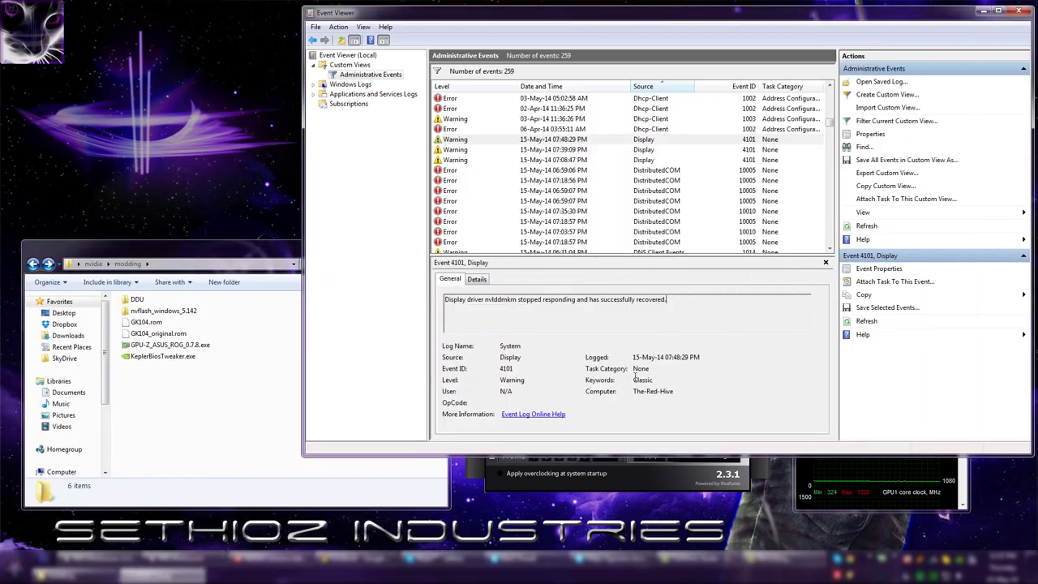
- Highlight parts of the Event 4101 description, including the driver name nvlddmkm
double_click(458, 299)
left_click_drag(705, 308, 636, 300)
left_click(444, 302, "shift")
left_click(495, 323)
double_click(503, 300)
left_click(542, 319)
- Reposition Event Viewer and minimize it
left_click_drag(749, 13, 699, 82)
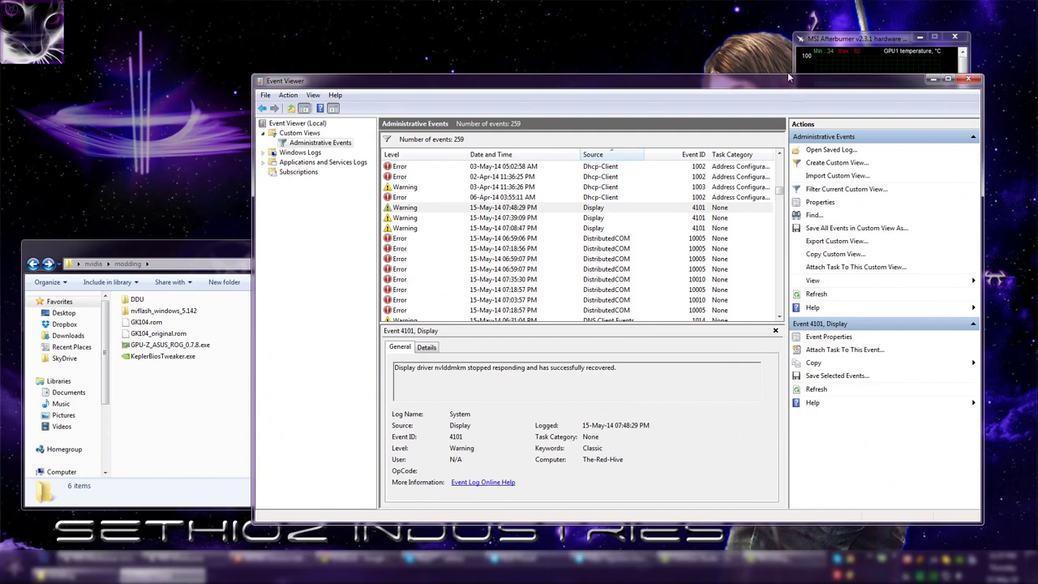
mouse_move(792, 88)
left_mouse_down()
mouse_move(793, 33)
mouse_move(802, 95)
left_mouse_up()
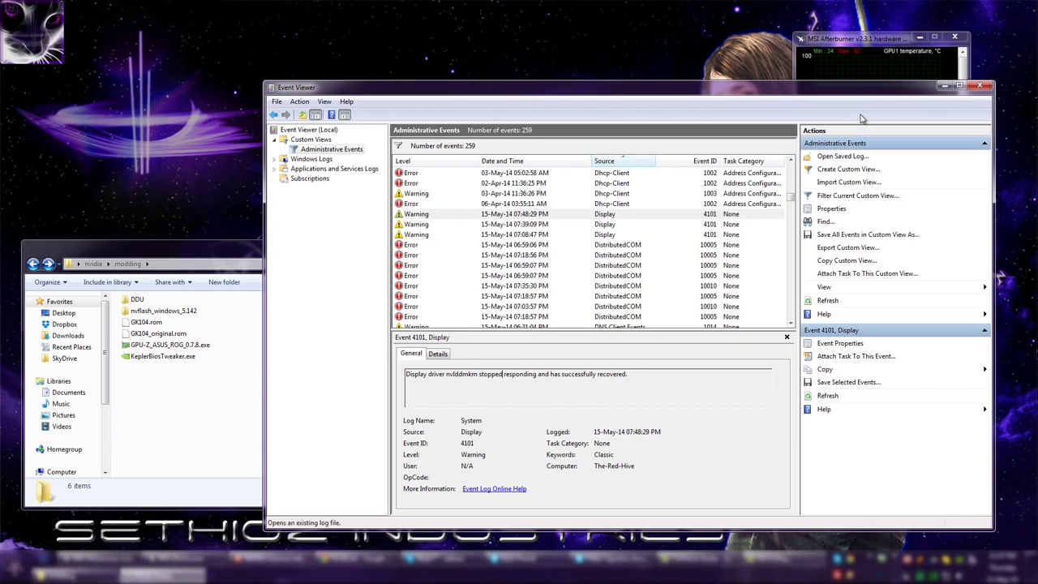
left_click(941, 86)
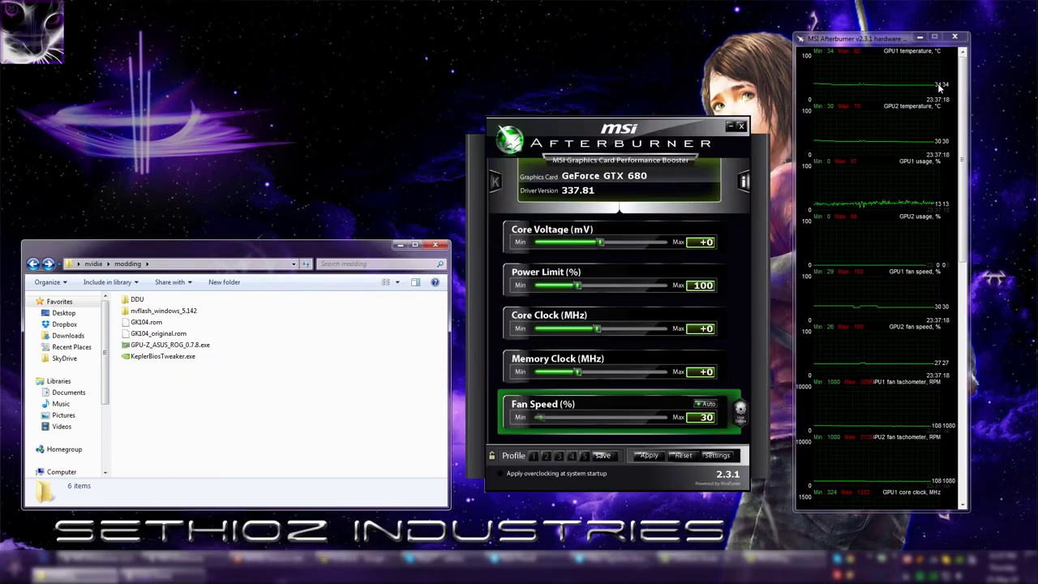